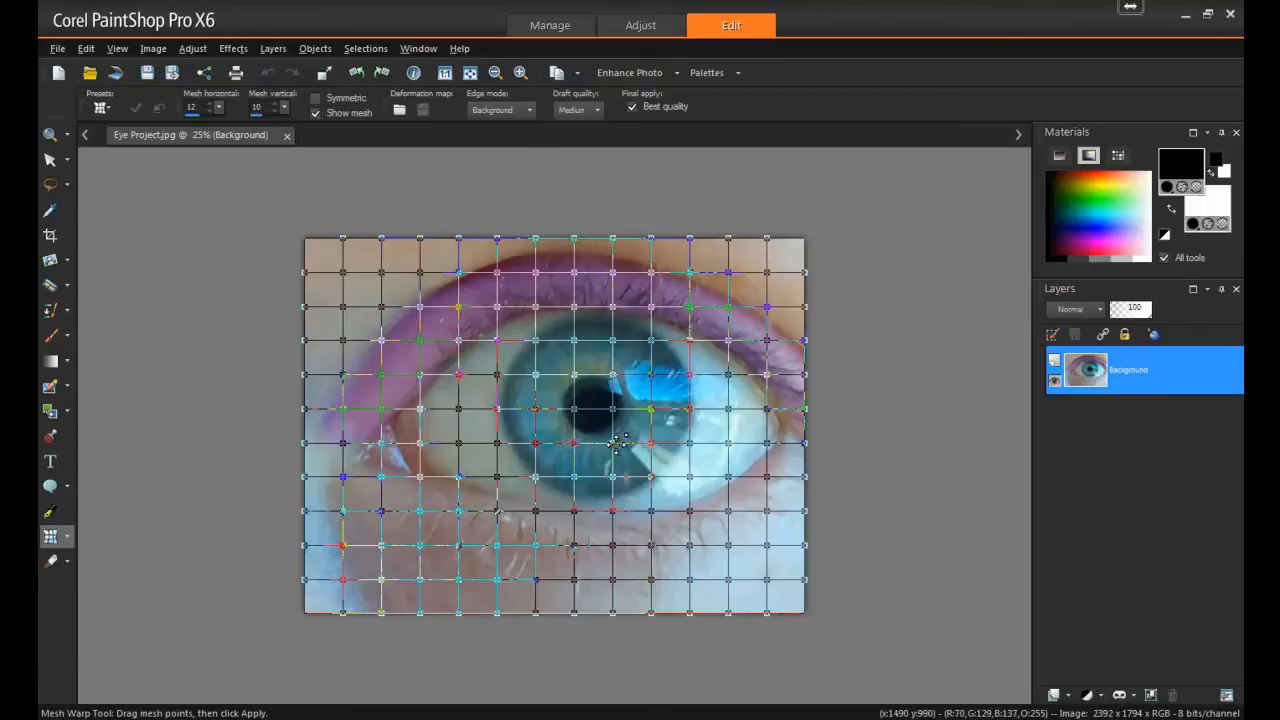
# Warp the round pupil into a narrow vertical cat-eye slit by reshaping the mesh points around it with Mesh Warp
pyautogui.moveTo(612, 442); pyautogui.dragTo(590, 468)
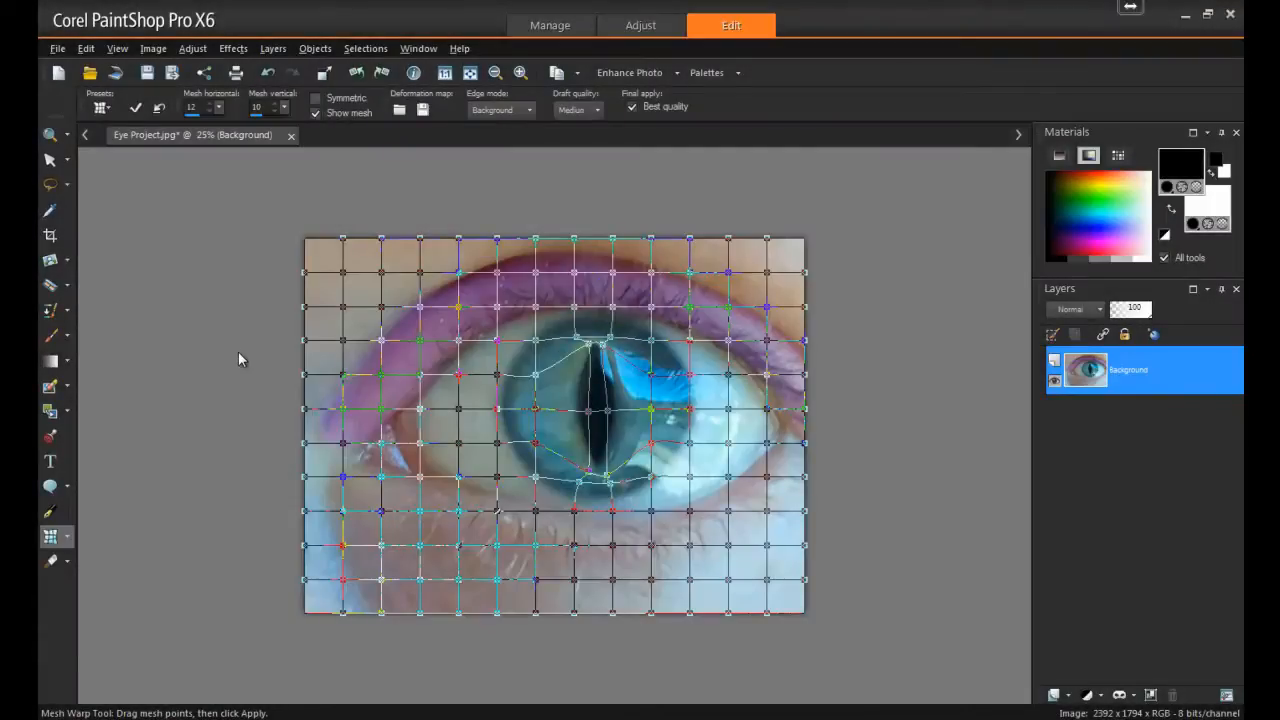
pyautogui.click(50, 160)
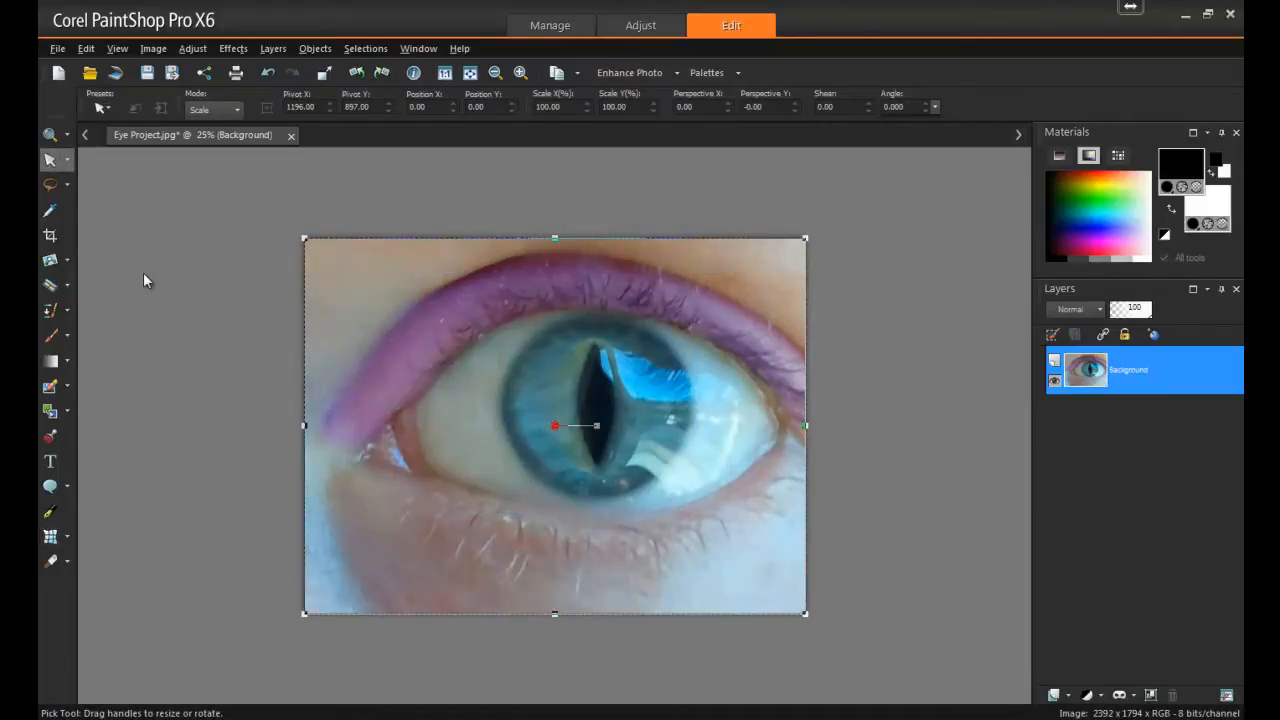
# Darken the slit pupil with the Burn brush at size 84 and opacity 15
pyautogui.click(66, 364)
pyautogui.click(137, 406)
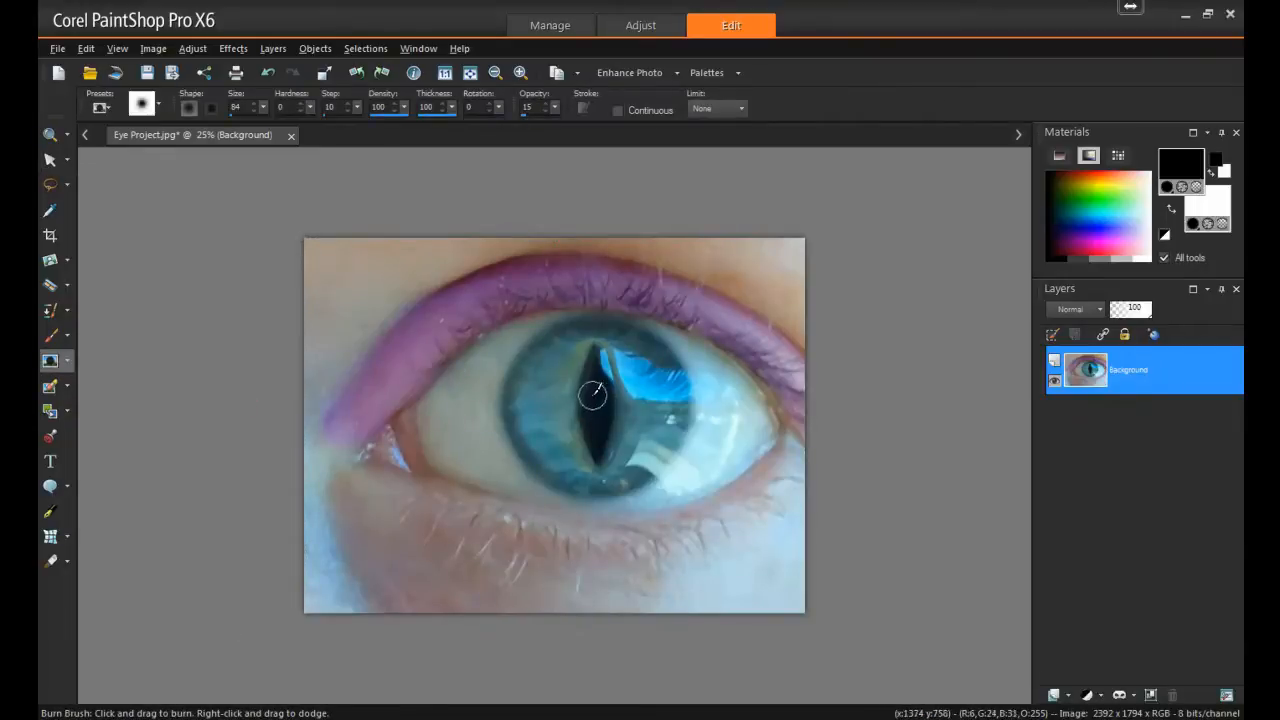
pyautogui.moveTo(592, 395)
pyautogui.mouseDown()
pyautogui.moveTo(593, 356)
pyautogui.moveTo(597, 453)
pyautogui.moveTo(593, 359)
pyautogui.moveTo(607, 424)
pyautogui.moveTo(596, 455)
pyautogui.moveTo(590, 372)
pyautogui.moveTo(606, 389)
pyautogui.moveTo(596, 452)
pyautogui.moveTo(593, 357)
pyautogui.moveTo(597, 453)
pyautogui.moveTo(594, 366)
pyautogui.moveTo(606, 379)
pyautogui.moveTo(596, 460)
pyautogui.moveTo(586, 376)
pyautogui.moveTo(603, 355)
pyautogui.moveTo(598, 463)
pyautogui.moveTo(686, 495)
pyautogui.moveTo(641, 429)
pyautogui.moveTo(601, 407)
pyautogui.moveTo(596, 384)
pyautogui.moveTo(594, 434)
pyautogui.moveTo(598, 395)
pyautogui.mouseUp()
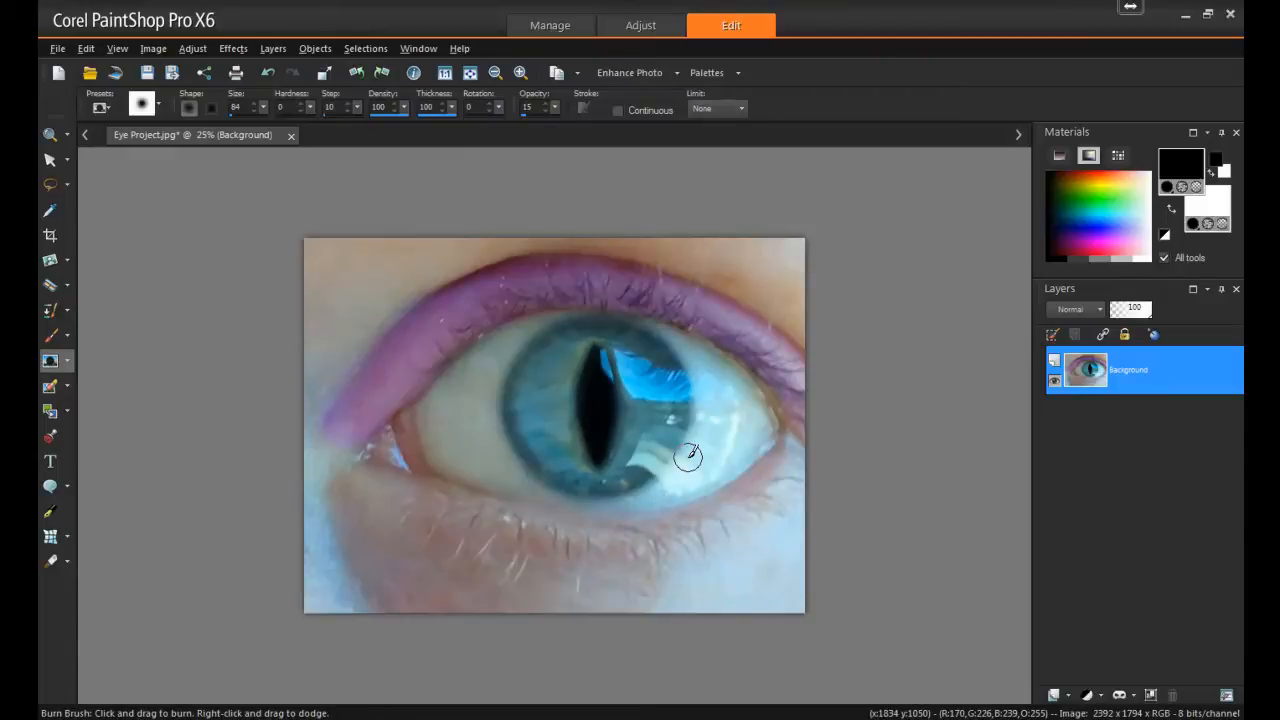
# Add a new raster layer above the eye photo with the default settings
pyautogui.click(273, 48)
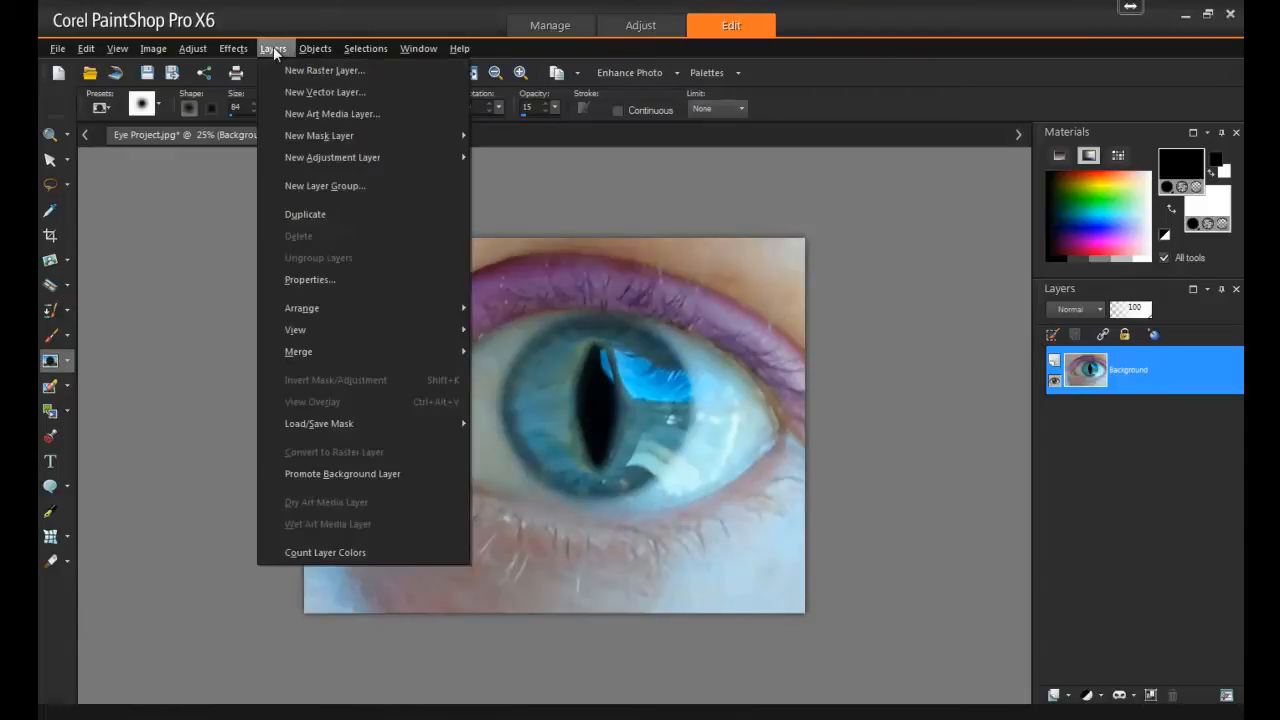
pyautogui.click(324, 70)
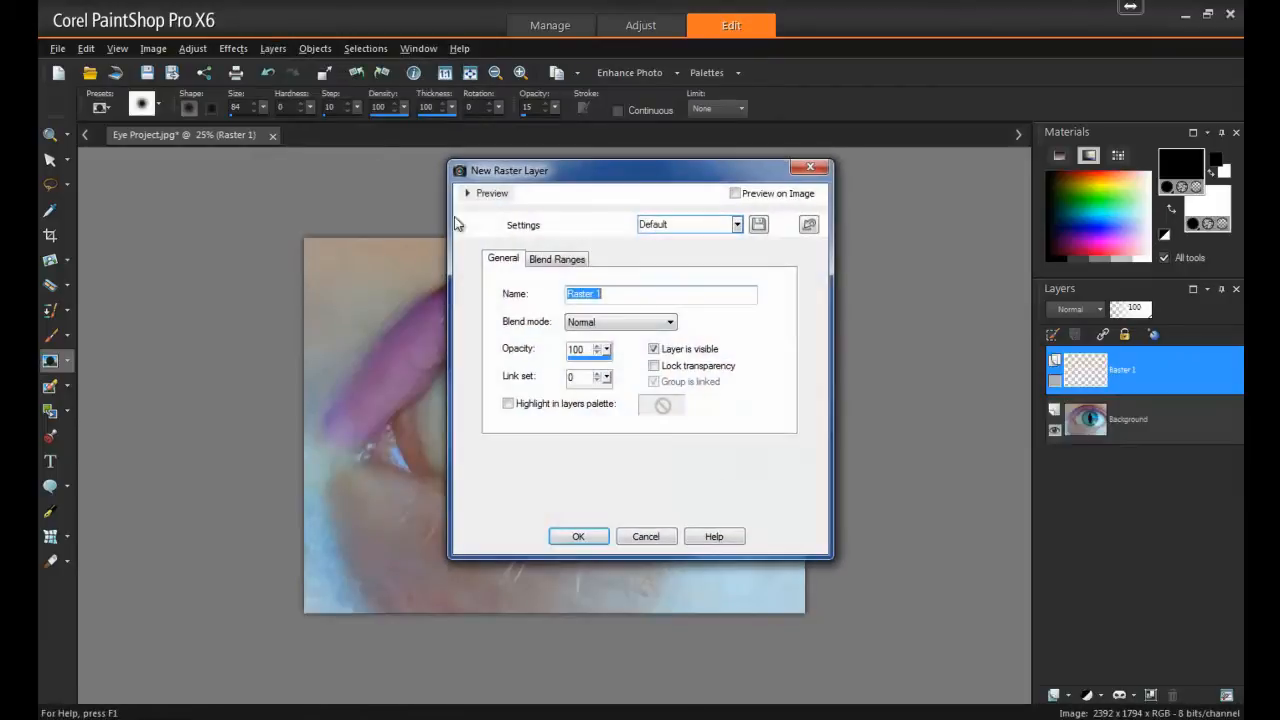
pyautogui.click(580, 537)
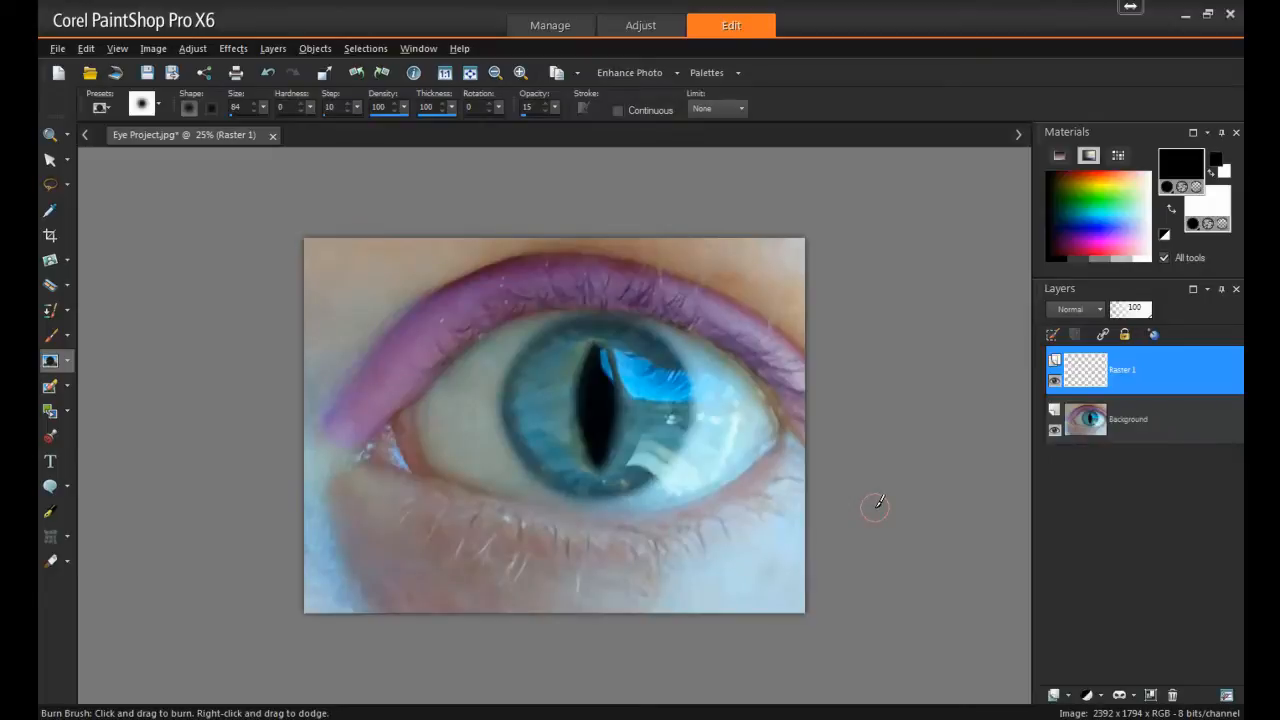
# Paint the iris around the pupil yellow with a soft size 126 Paint Brush and set the layer's blend mode to Hue (Legacy)
pyautogui.click(50, 335)
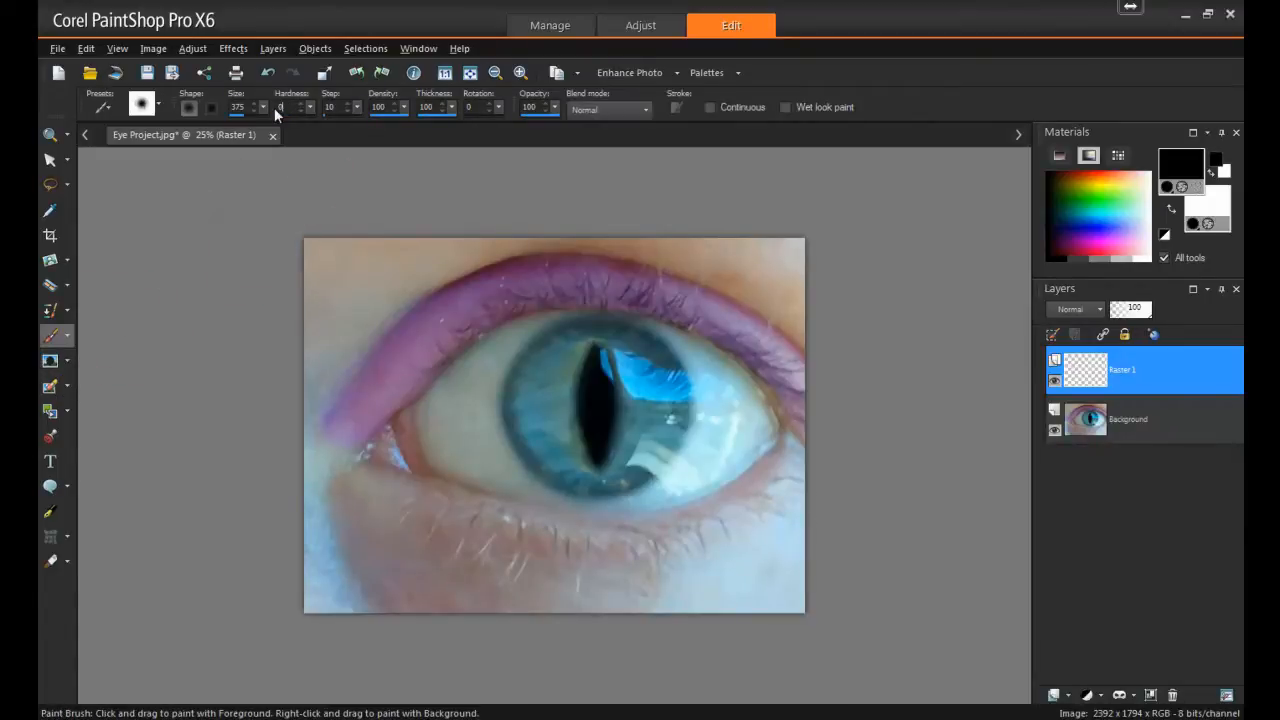
pyautogui.click(1101, 178)
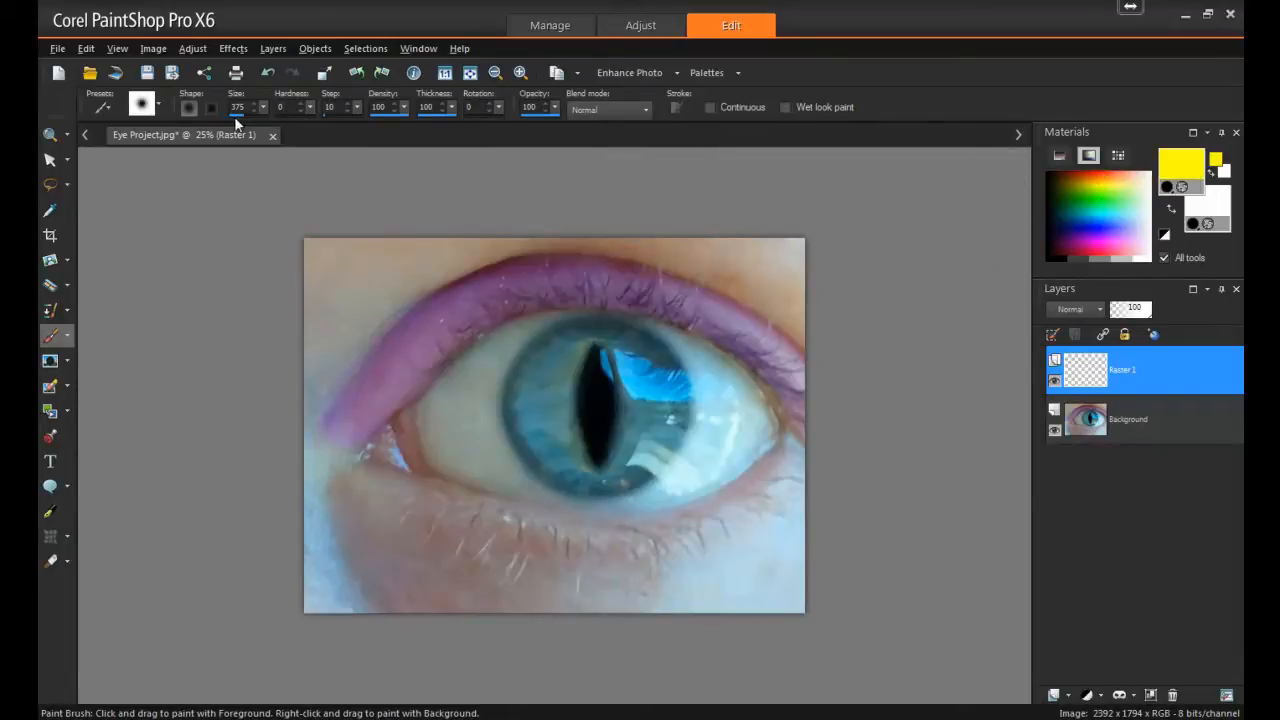
pyautogui.click(568, 448)
pyautogui.moveTo(571, 442)
pyautogui.mouseDown()
pyautogui.moveTo(560, 381)
pyautogui.moveTo(588, 330)
pyautogui.mouseUp()
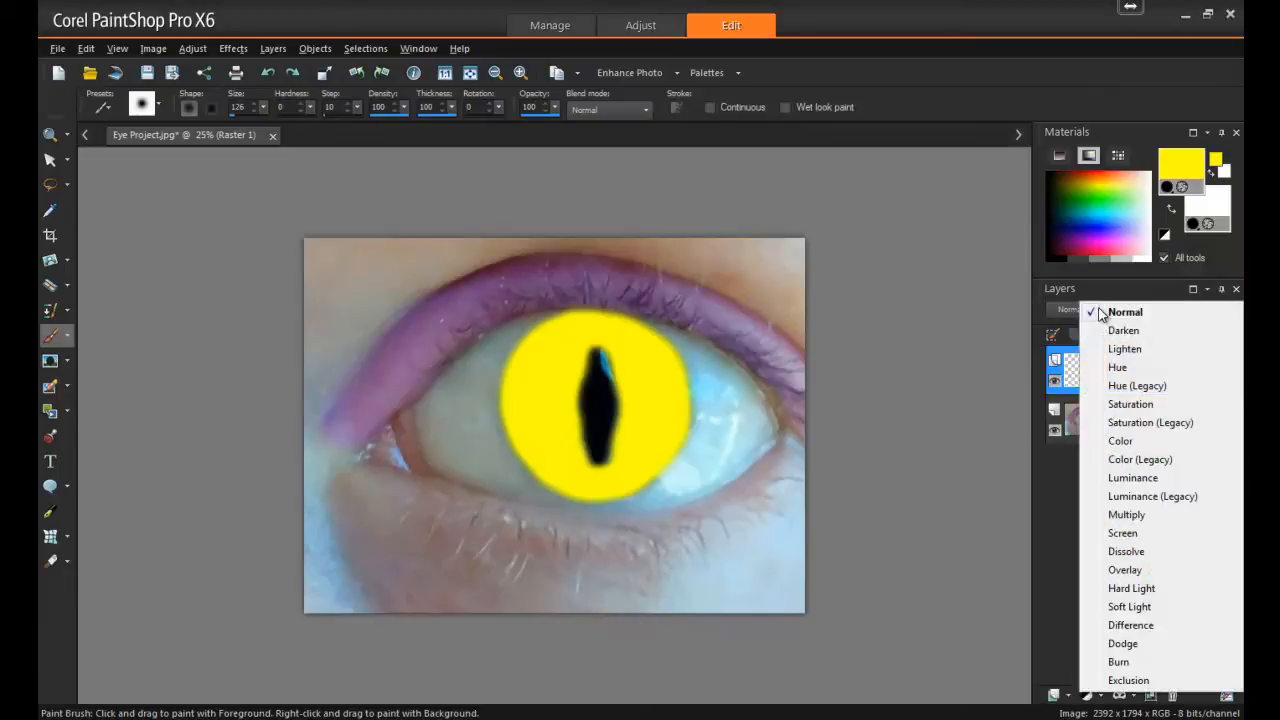
pyautogui.click(1100, 310)
pyautogui.click(1128, 388)
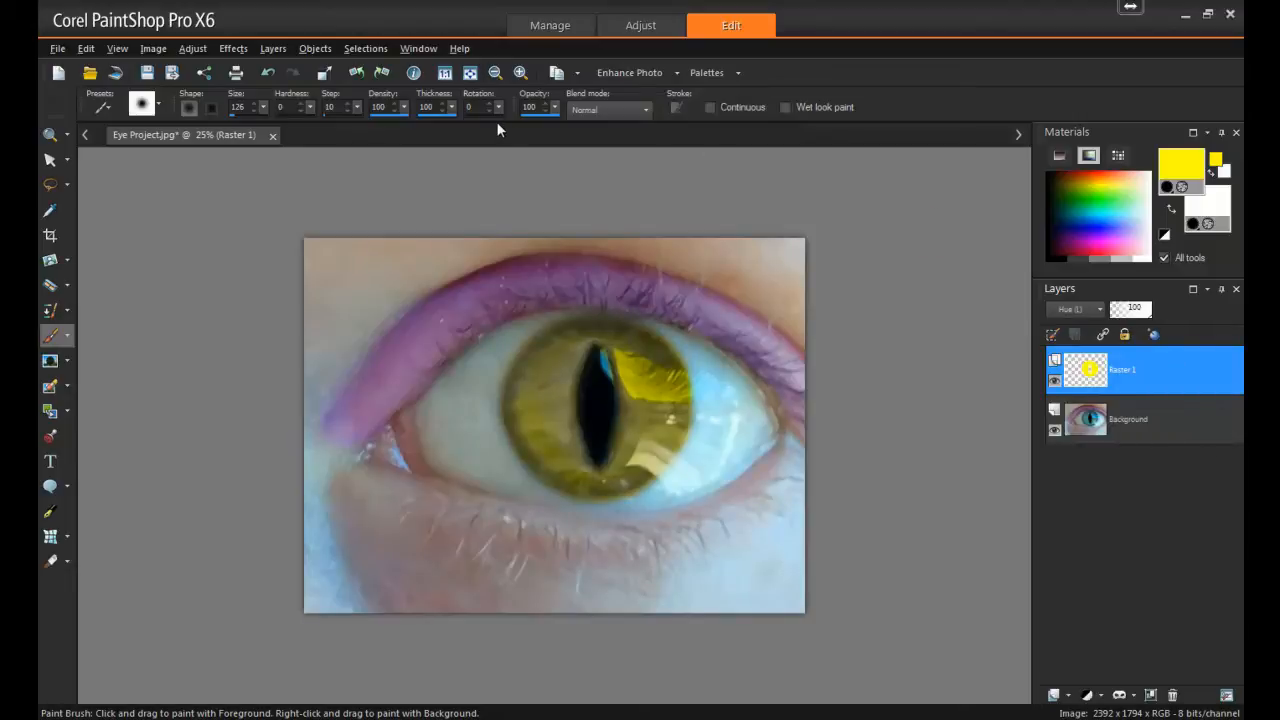
# Duplicate the yellow iris layer and paint dark green strokes around the pupil on the copy at brush opacity 28
pyautogui.click(273, 48)
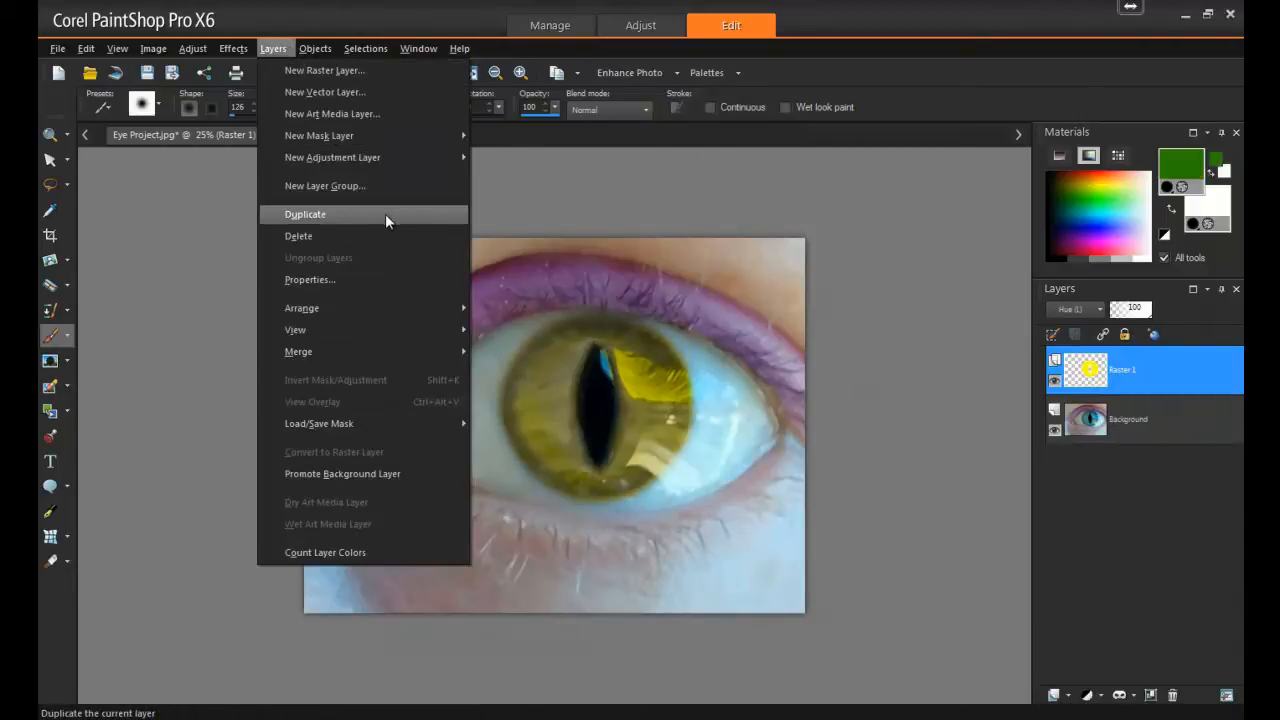
pyautogui.click(385, 213)
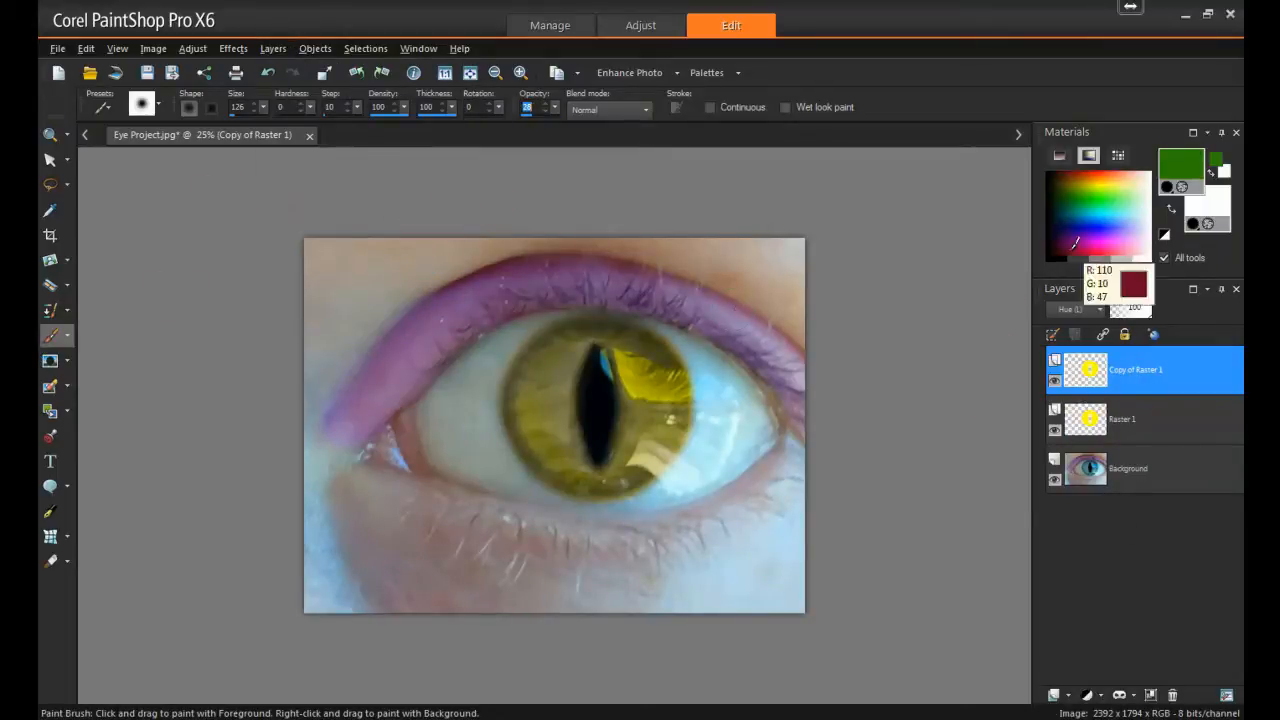
pyautogui.moveTo(543, 380); pyautogui.dragTo(556, 397)
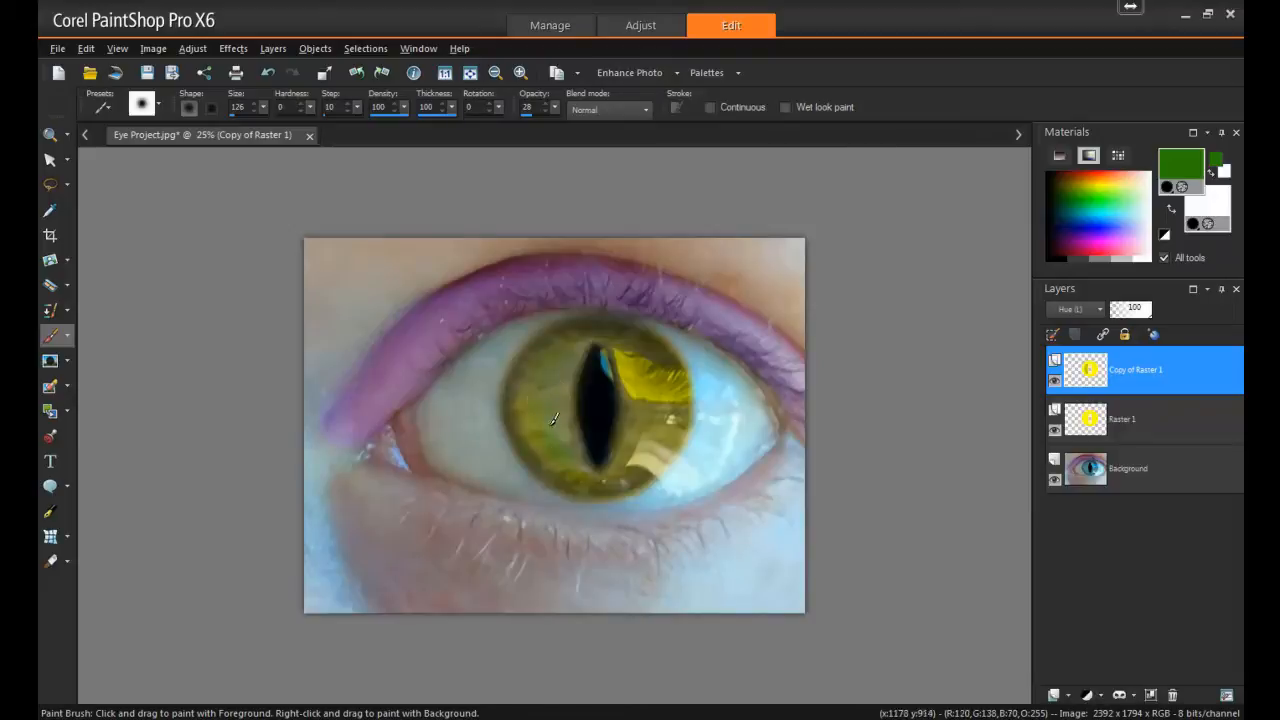
pyautogui.moveTo(646, 428)
pyautogui.mouseDown()
pyautogui.moveTo(633, 350)
pyautogui.moveTo(662, 402)
pyautogui.moveTo(640, 455)
pyautogui.mouseUp()
pyautogui.moveTo(574, 358)
pyautogui.mouseDown()
pyautogui.moveTo(566, 396)
pyautogui.moveTo(581, 461)
pyautogui.moveTo(568, 365)
pyautogui.moveTo(571, 461)
pyautogui.mouseUp()
pyautogui.moveTo(545, 360); pyautogui.dragTo(543, 366)
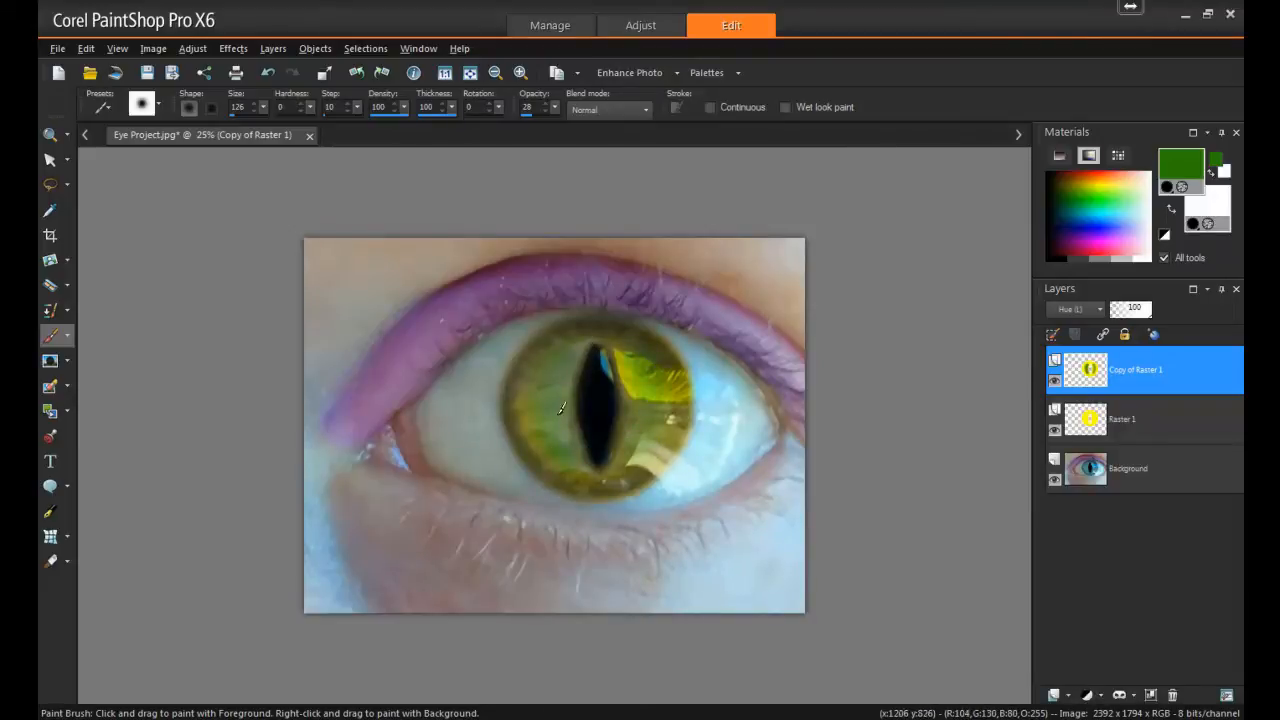
# Set the duplicated iris layer's blend mode to Soft Light and its opacity to 67
pyautogui.click(1097, 309)
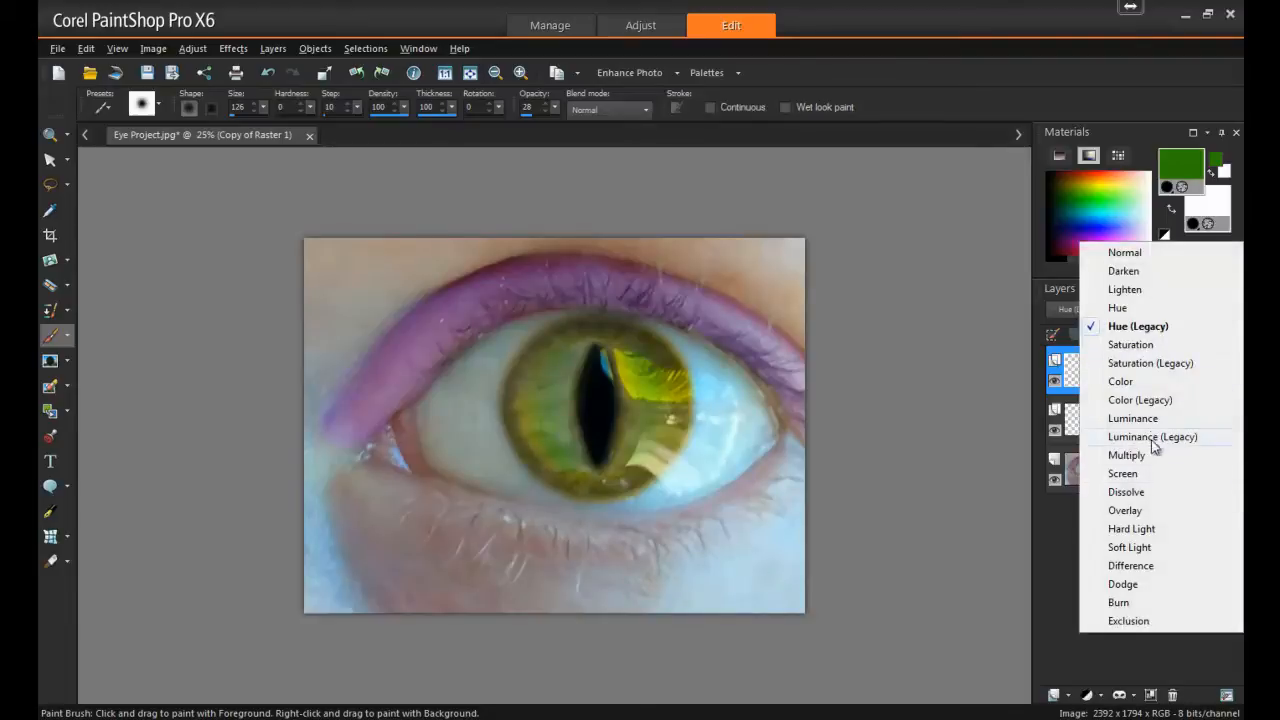
pyautogui.click(1150, 545)
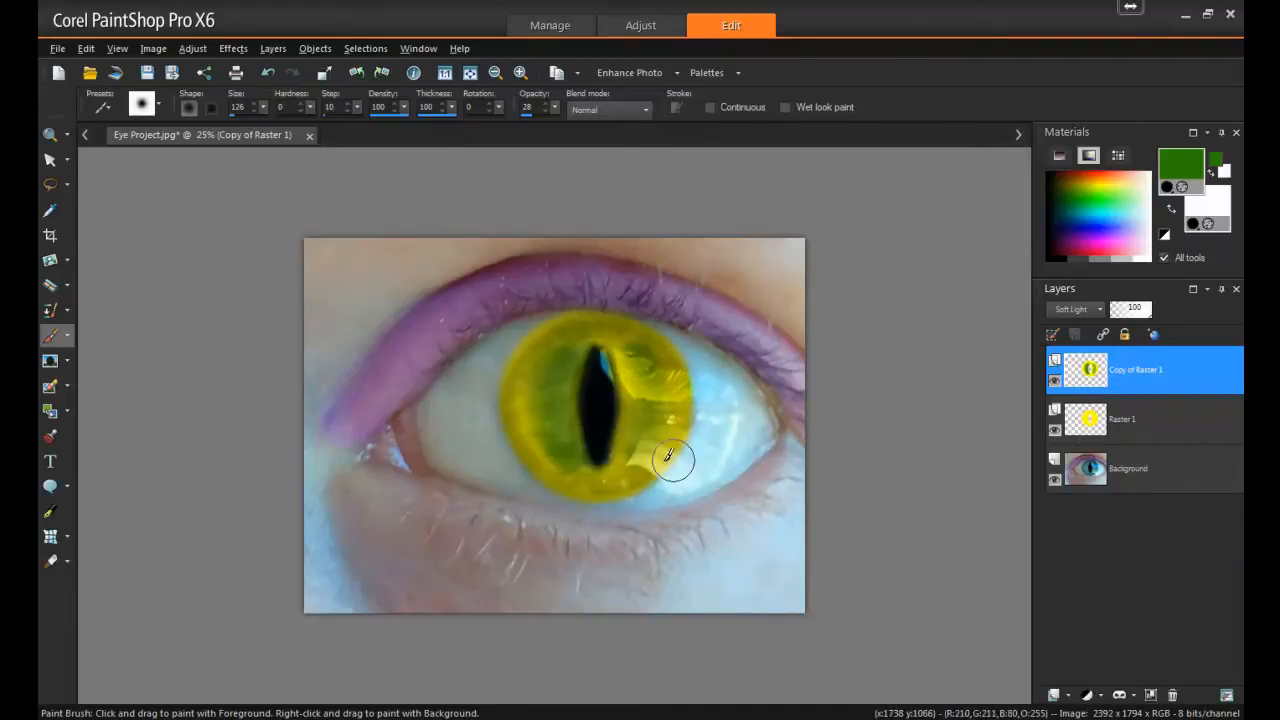
pyautogui.moveTo(1145, 320)
pyautogui.mouseDown()
pyautogui.moveTo(1120, 320)
pyautogui.moveTo(1140, 318)
pyautogui.mouseUp()
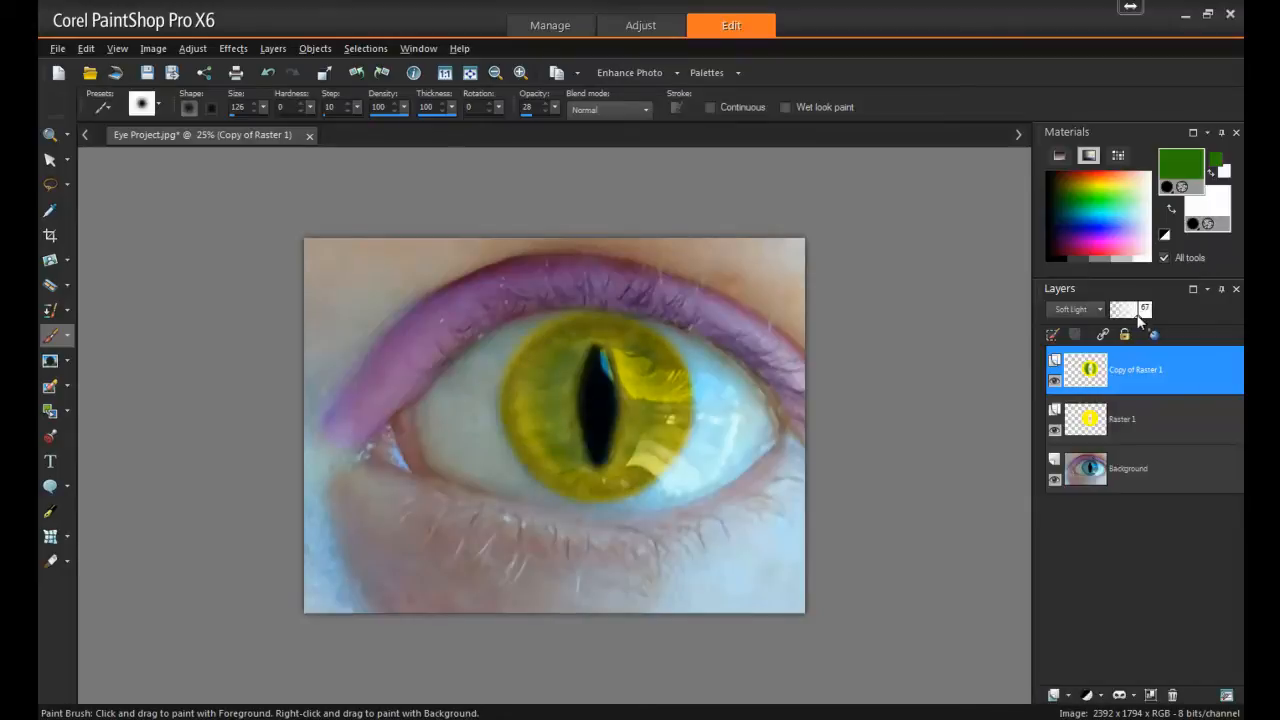
# Add another raster layer on top and set its blend mode to Burn with an opacity of 75
pyautogui.click(271, 50)
pyautogui.click(327, 72)
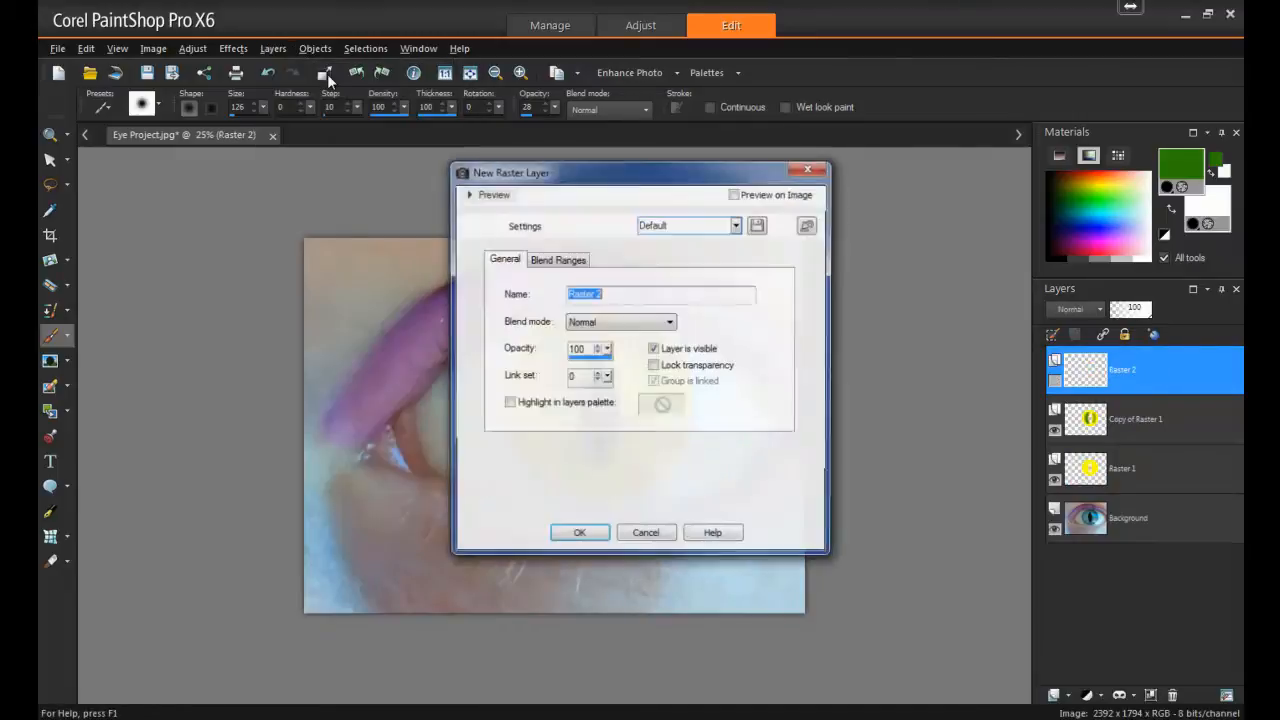
pyautogui.click(578, 533)
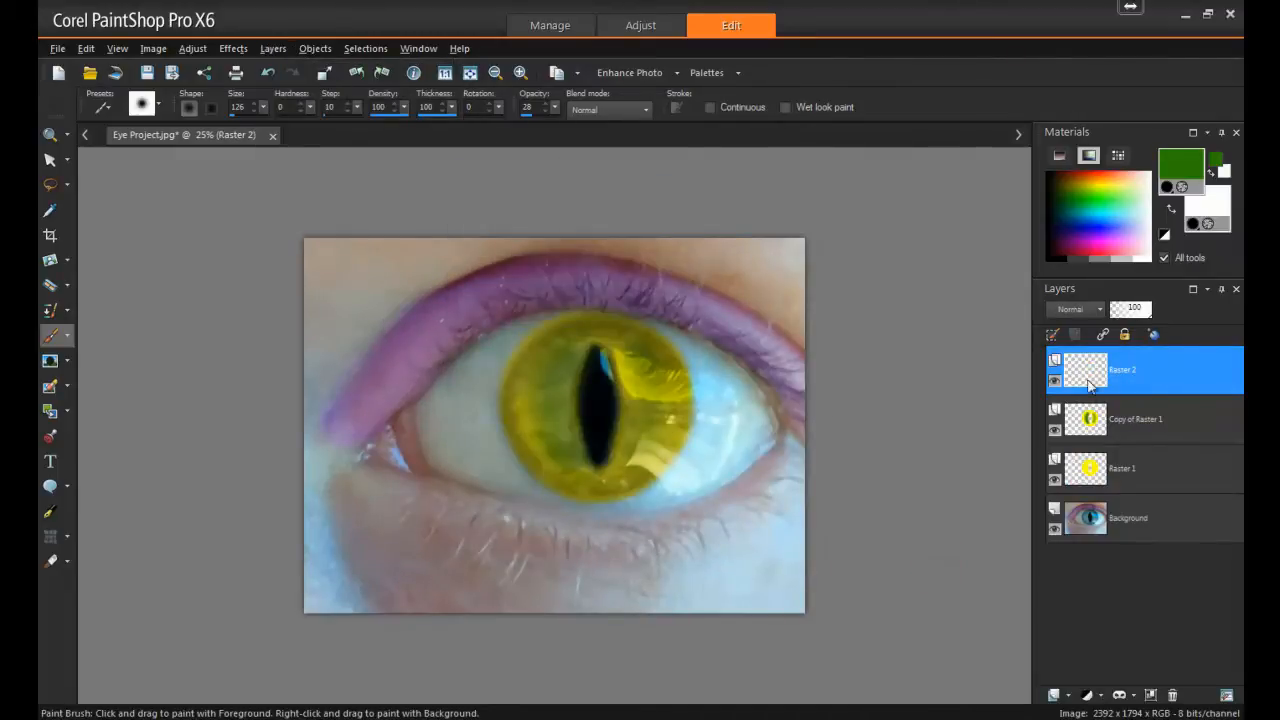
pyautogui.click(1093, 312)
pyautogui.click(1160, 657)
pyautogui.moveTo(1140, 314); pyautogui.dragTo(1140, 315)
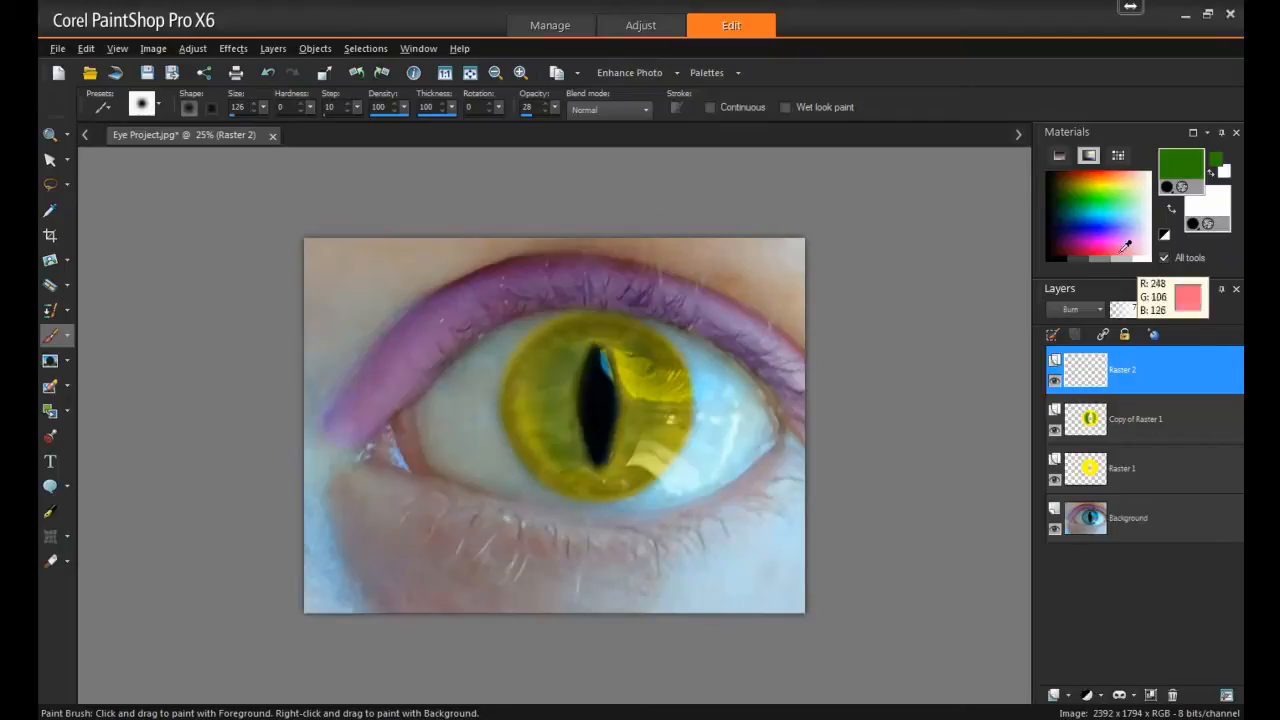
# Paint dark brown shading around the pupil and upper iris on the Burn layer at brush size 126 and opacity 25
pyautogui.click(1070, 171)
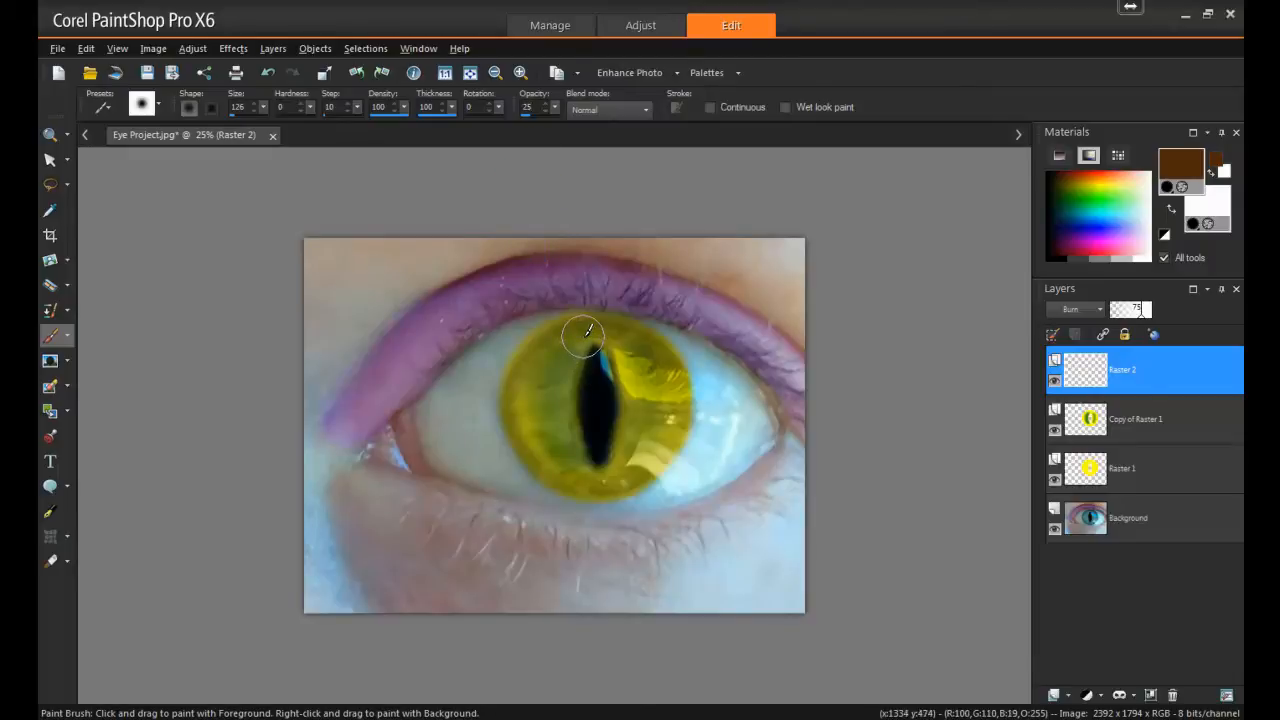
pyautogui.moveTo(589, 330)
pyautogui.mouseDown()
pyautogui.moveTo(572, 420)
pyautogui.moveTo(584, 451)
pyautogui.moveTo(626, 425)
pyautogui.moveTo(631, 392)
pyautogui.moveTo(622, 357)
pyautogui.moveTo(588, 341)
pyautogui.moveTo(571, 383)
pyautogui.moveTo(603, 472)
pyautogui.moveTo(635, 418)
pyautogui.moveTo(635, 368)
pyautogui.moveTo(591, 334)
pyautogui.moveTo(575, 340)
pyautogui.moveTo(587, 338)
pyautogui.moveTo(570, 402)
pyautogui.moveTo(586, 450)
pyautogui.moveTo(607, 460)
pyautogui.moveTo(635, 410)
pyautogui.moveTo(596, 342)
pyautogui.moveTo(640, 394)
pyautogui.moveTo(632, 444)
pyautogui.moveTo(600, 468)
pyautogui.moveTo(572, 444)
pyautogui.moveTo(556, 366)
pyautogui.mouseUp()
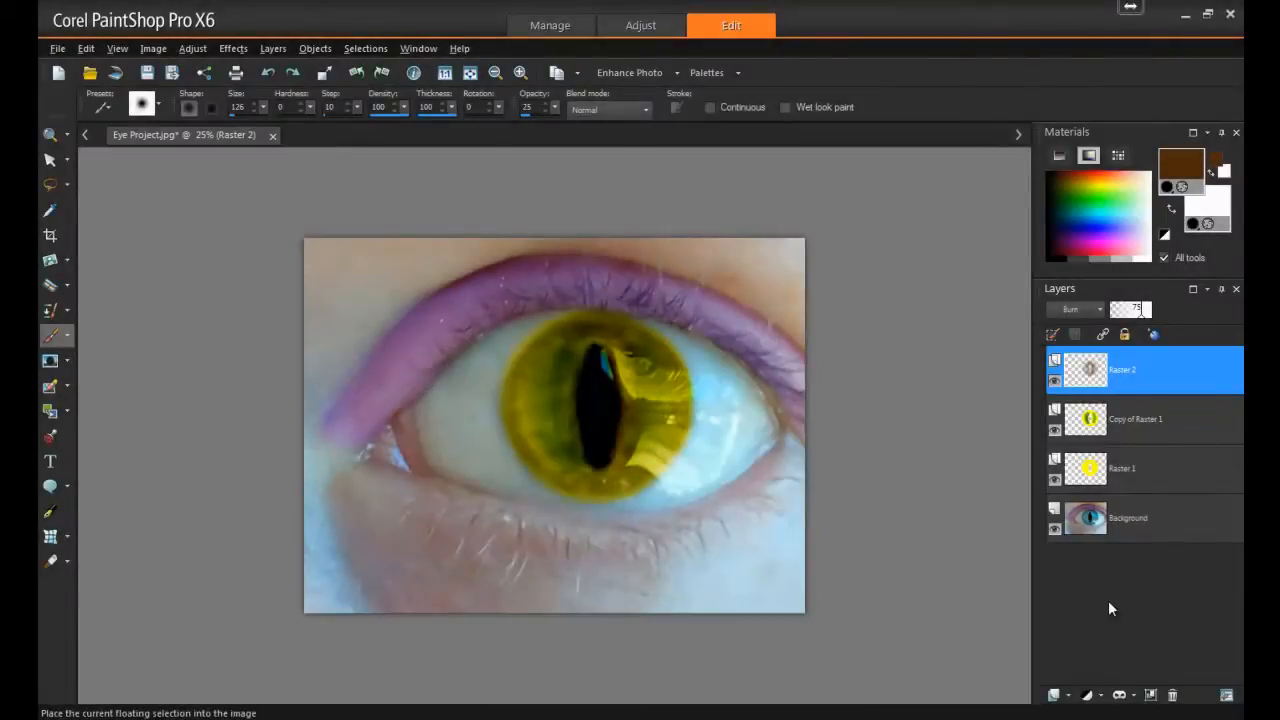
# Flatten all layers into a single background image
pyautogui.click(271, 49)
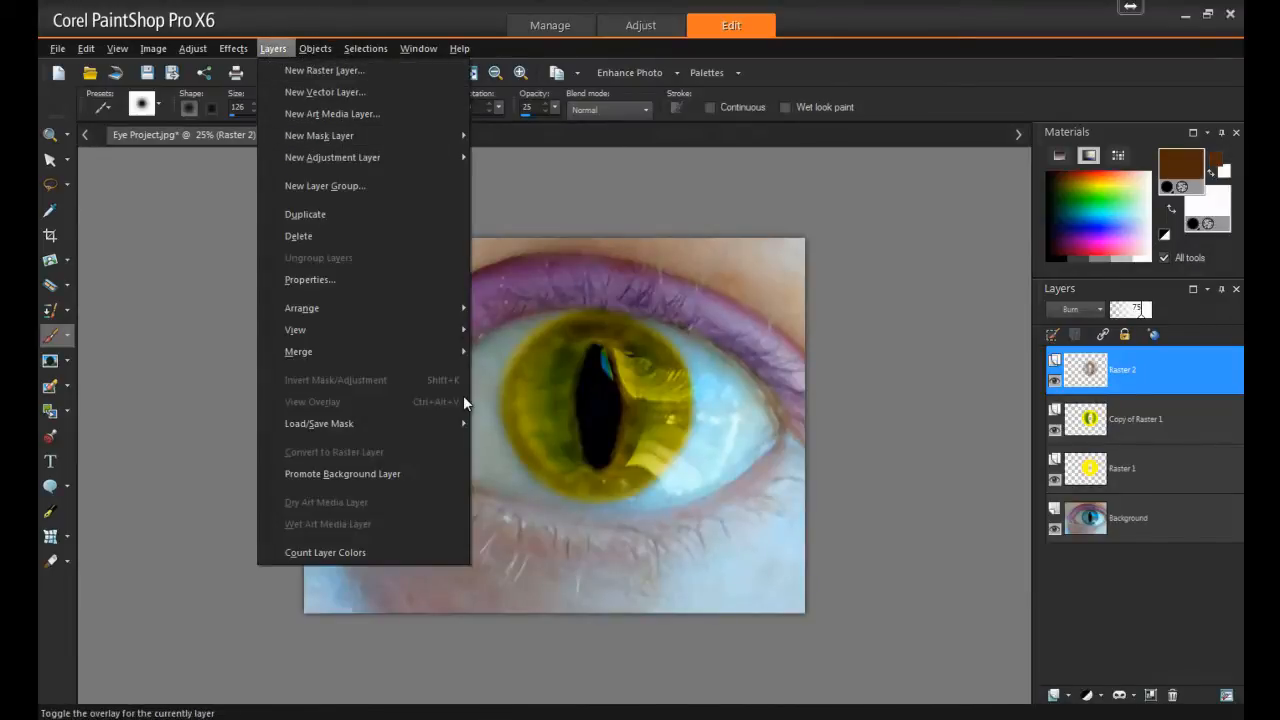
pyautogui.moveTo(421, 352)
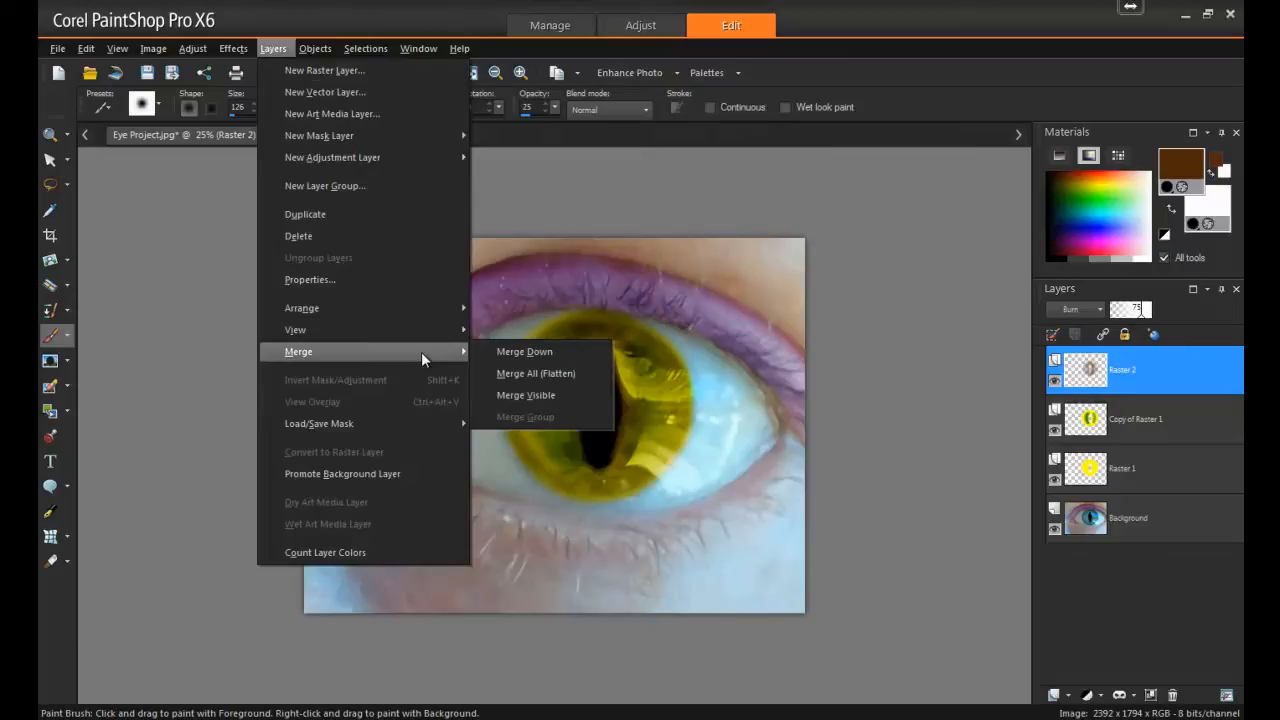
pyautogui.click(561, 373)
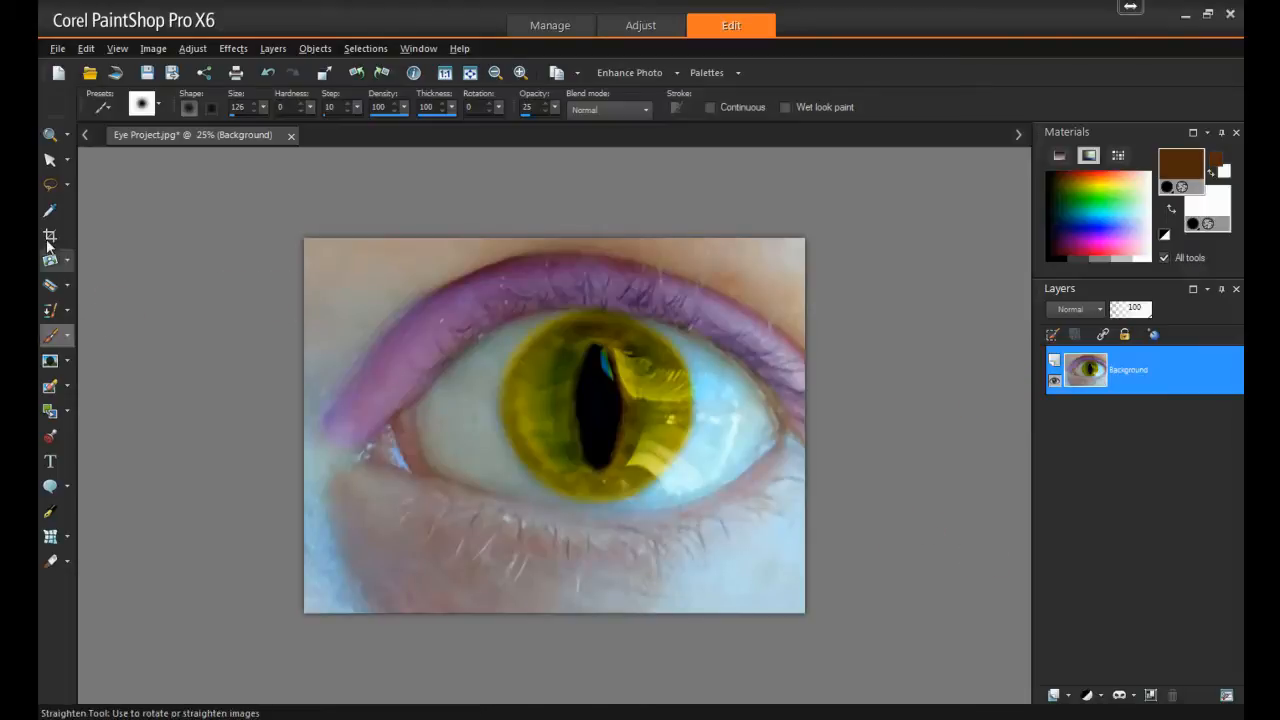
# Select the whole iris with a circular selection drawn outward from the centre of the pupil
pyautogui.click(67, 184)
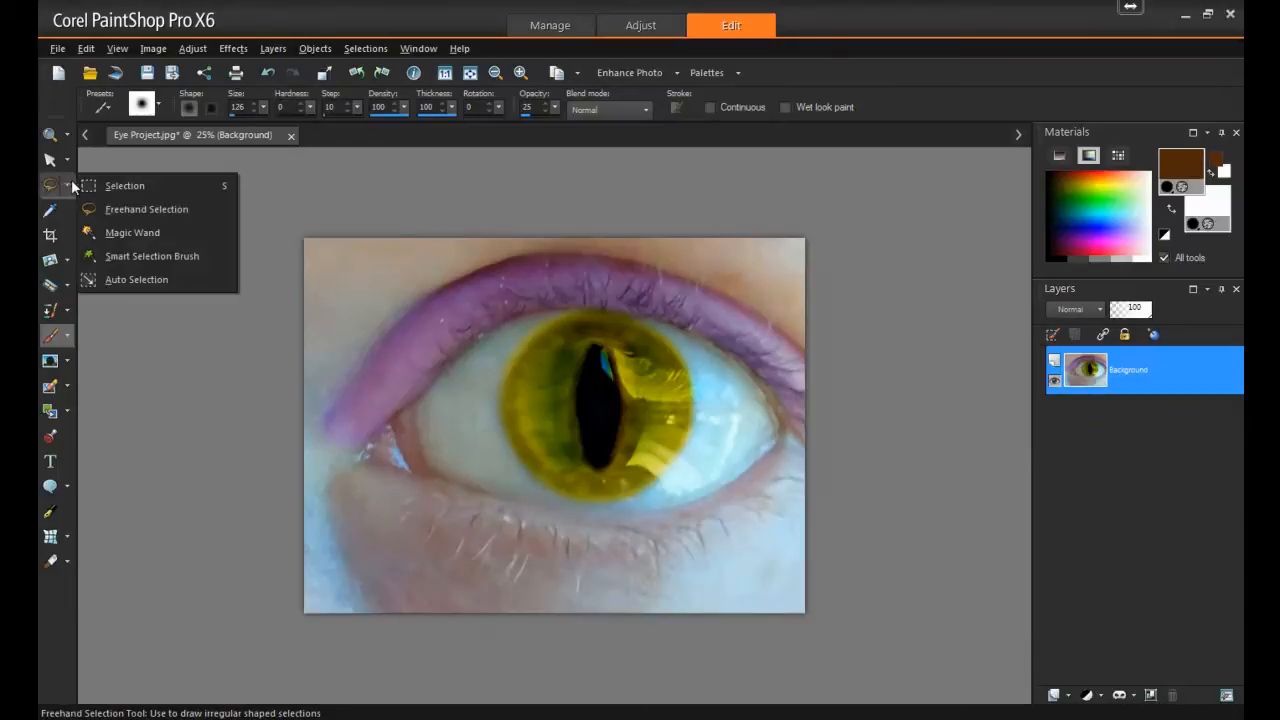
pyautogui.click(136, 186)
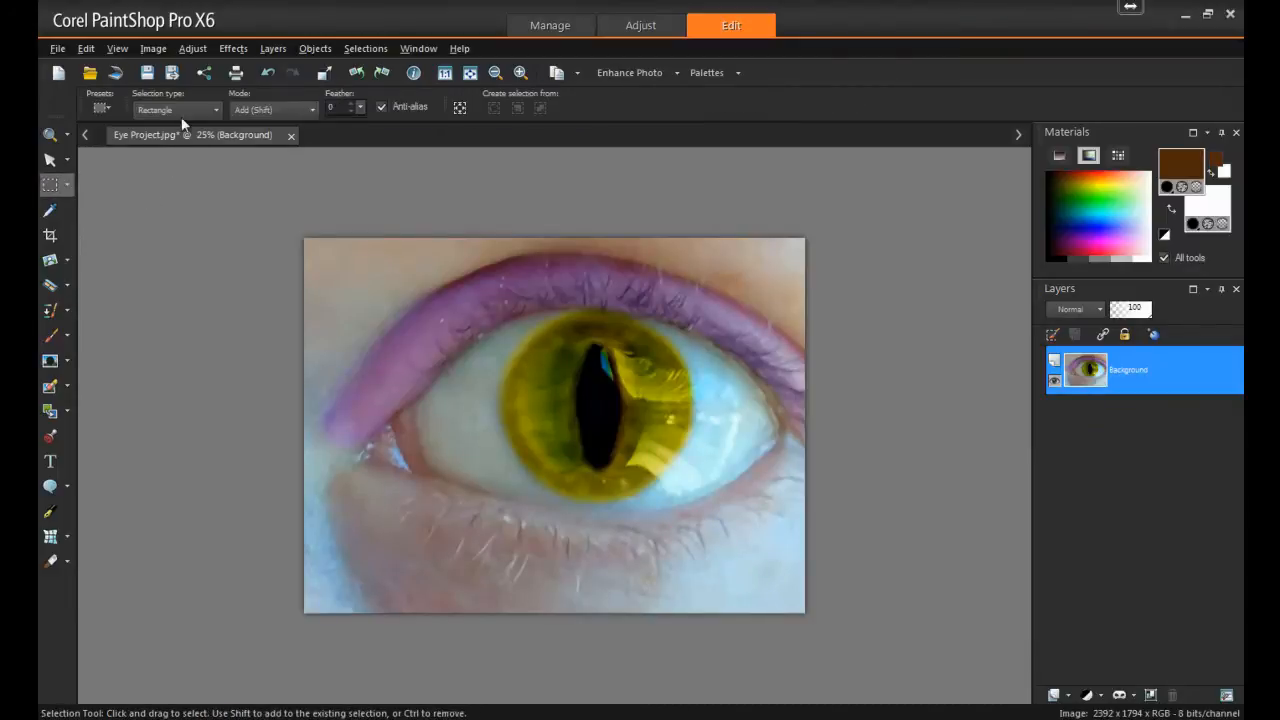
pyautogui.click(212, 108)
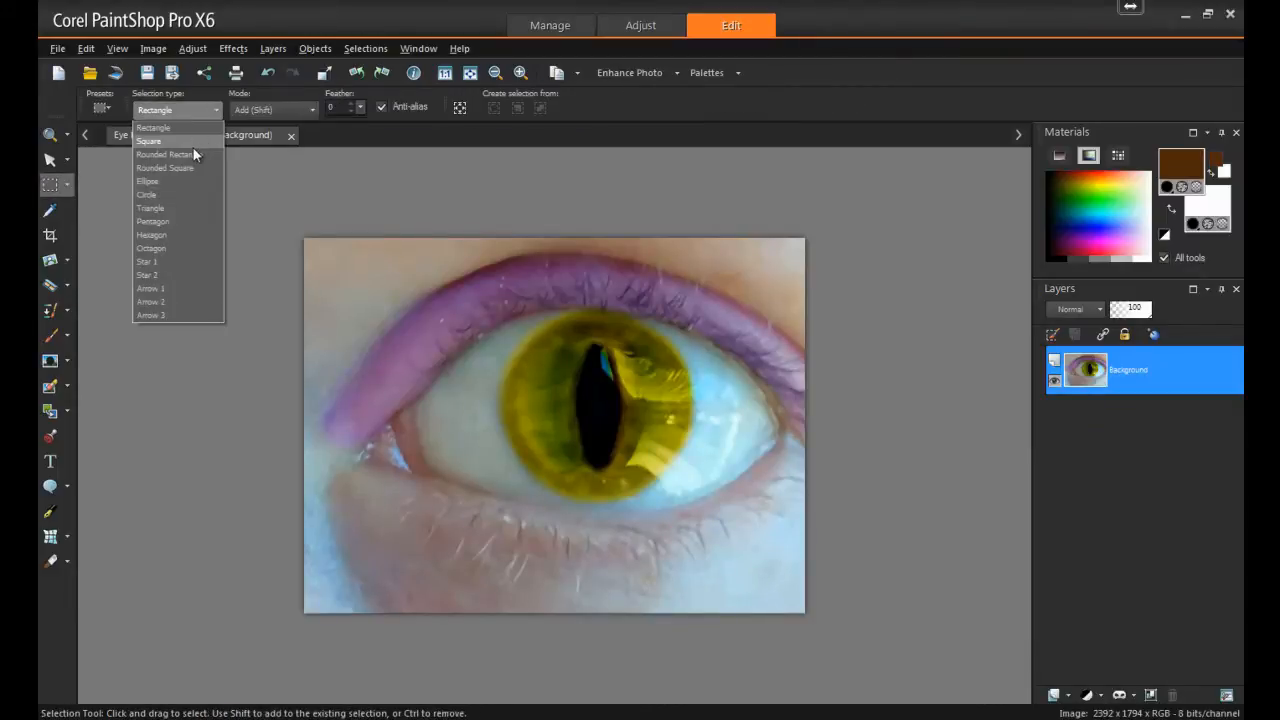
pyautogui.click(178, 194)
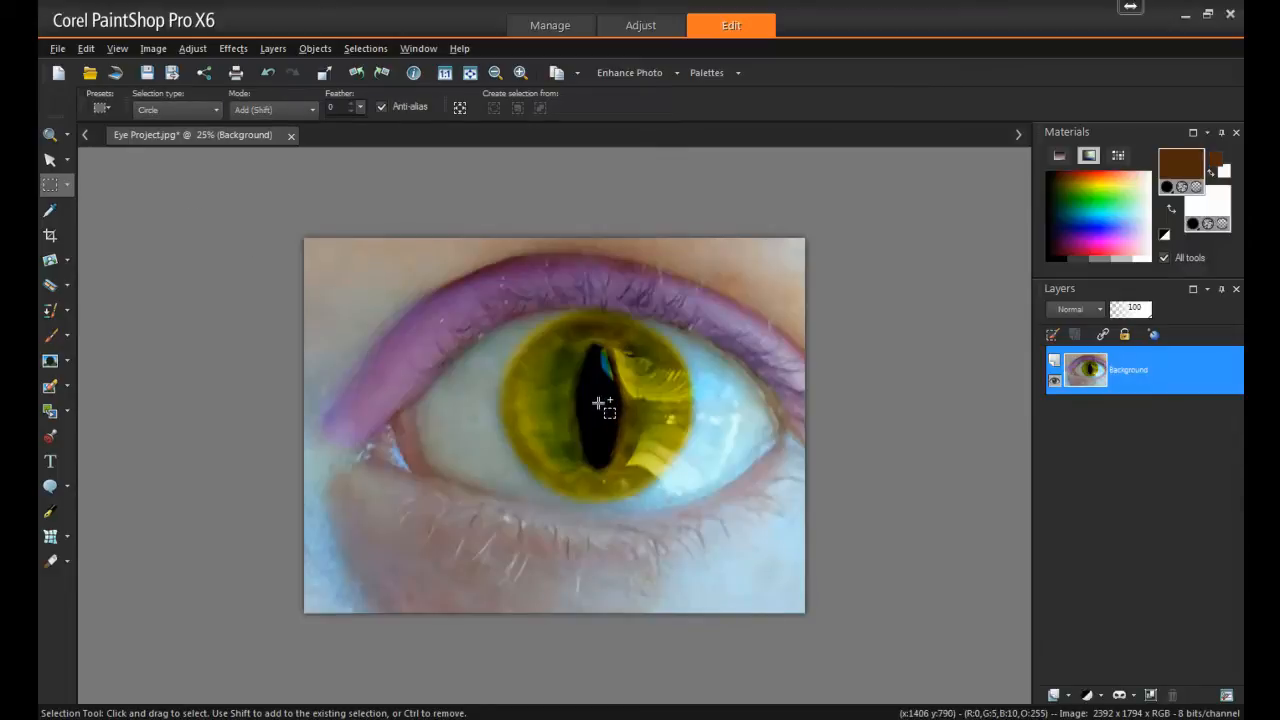
pyautogui.moveTo(597, 403); pyautogui.dragTo(674, 496)
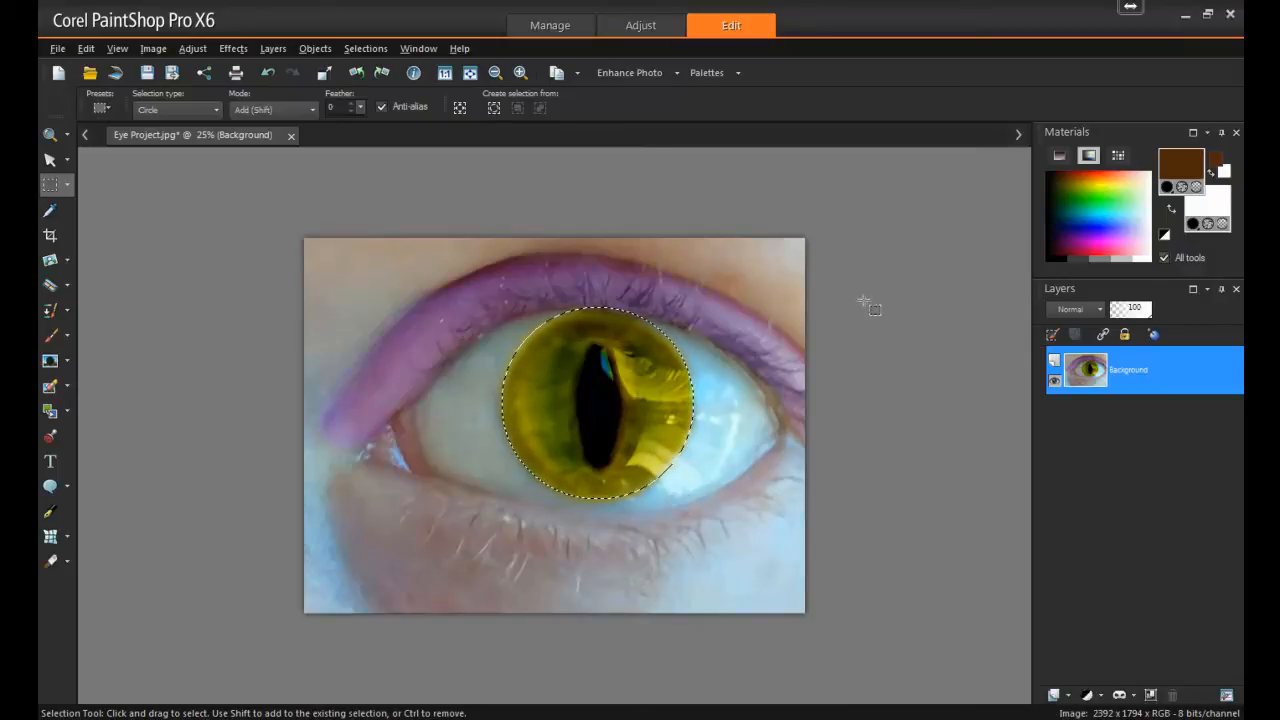
# Sharpen the selected iris with High Pass Sharpen at radius 30, strength 70 and Hard Light blending, and clear the selection
pyautogui.click(677, 73)
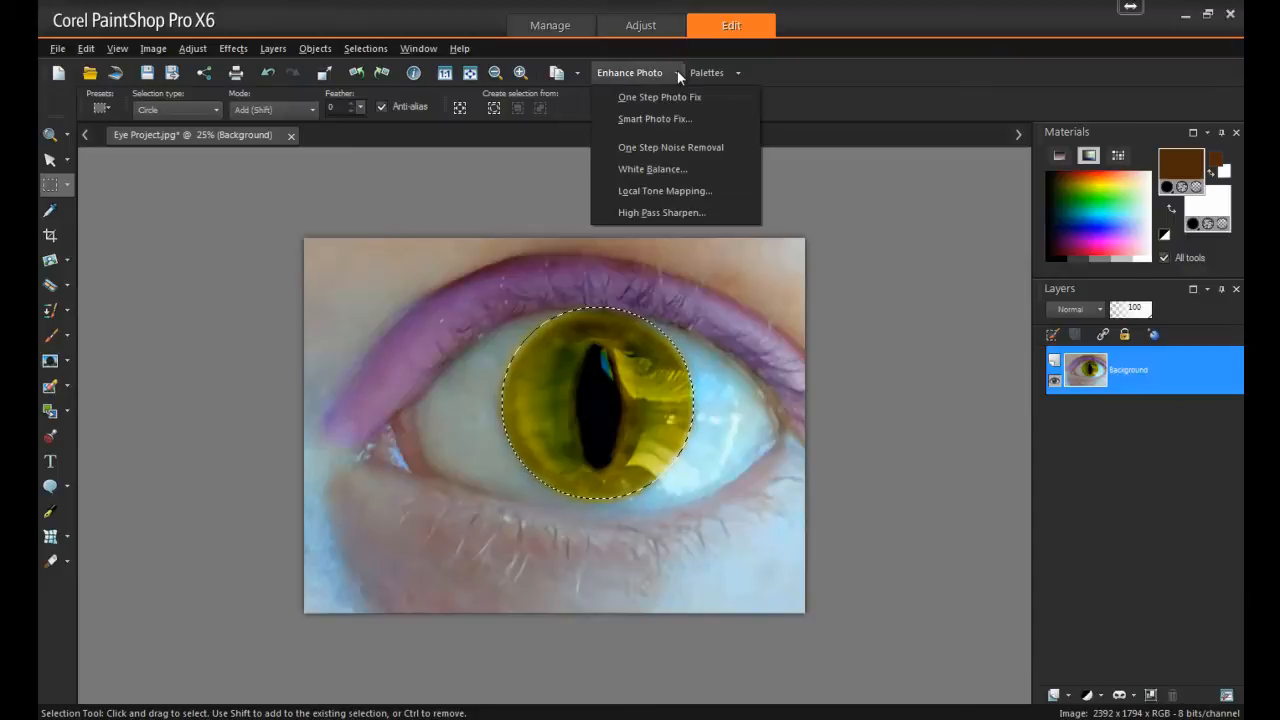
pyautogui.click(697, 211)
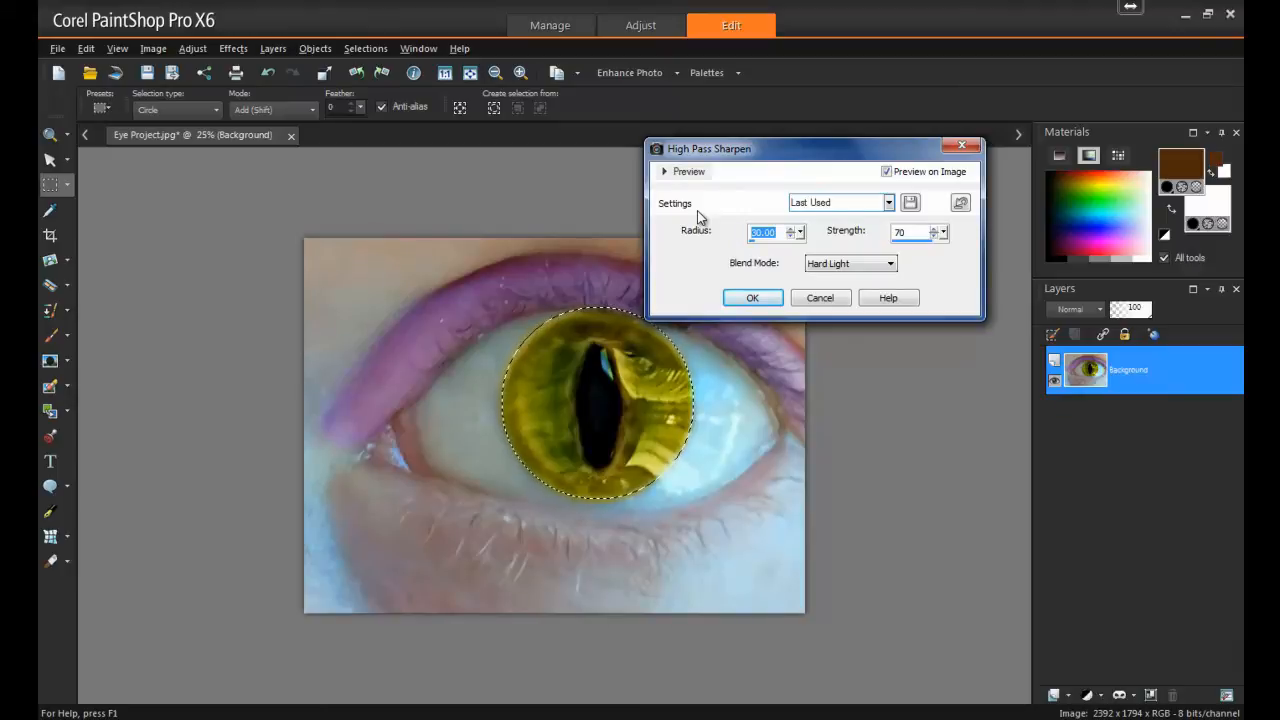
pyautogui.click(753, 299)
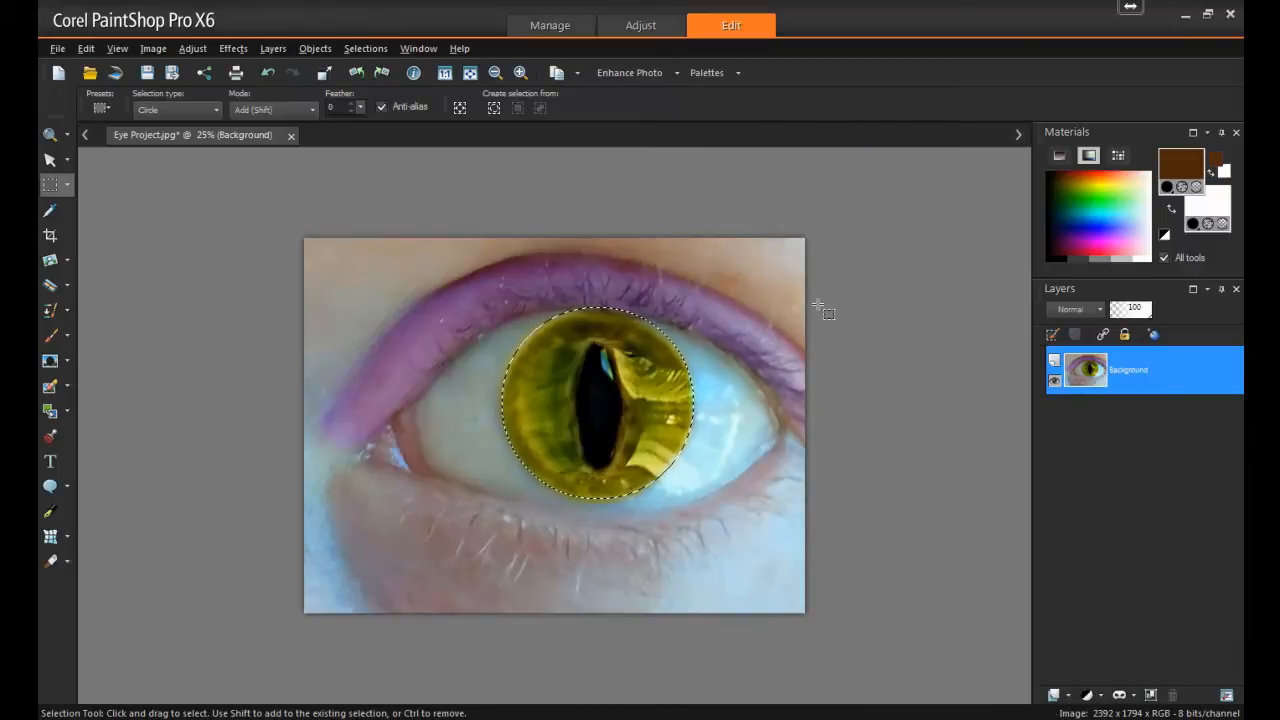
pyautogui.hotkey('ctrl', 'd')
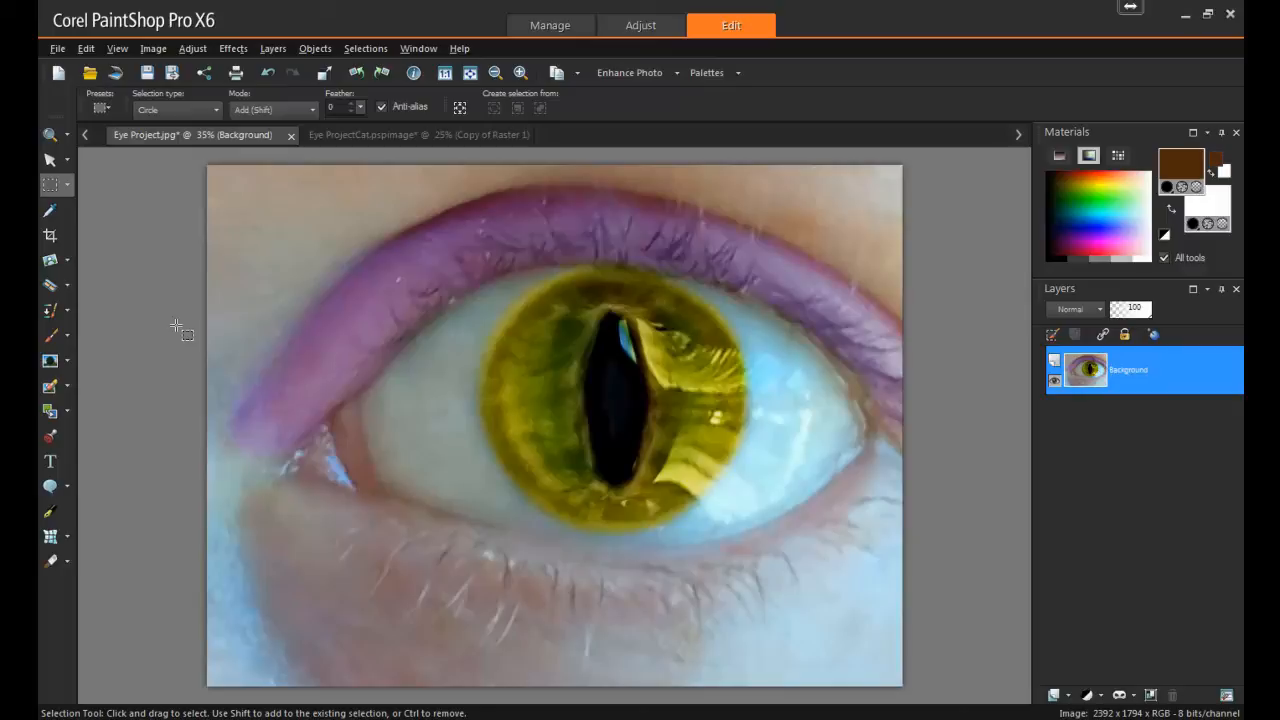
# Paint a black eyeliner band along the upper eyelid edge from corner to corner with a size 84 Paint Brush at opacity 15
pyautogui.click(49, 340)
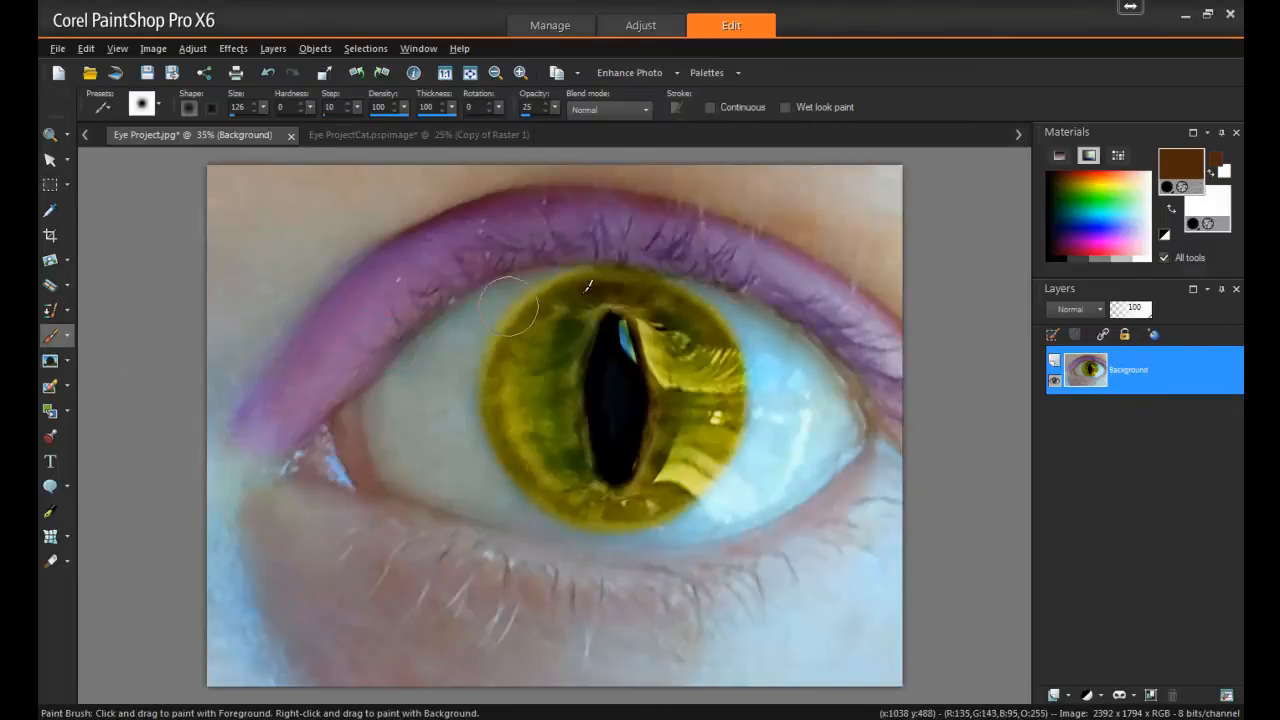
pyautogui.click(1049, 179)
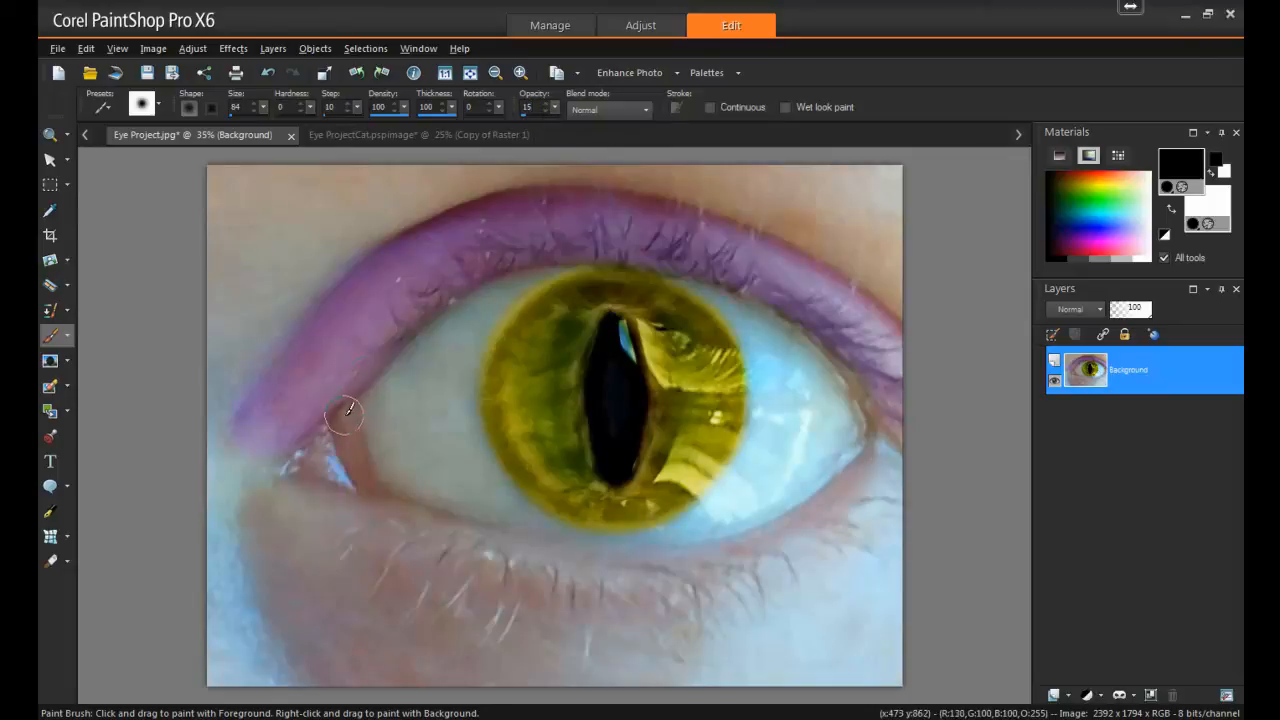
pyautogui.moveTo(350, 411)
pyautogui.mouseDown()
pyautogui.moveTo(459, 303)
pyautogui.moveTo(549, 268)
pyautogui.moveTo(707, 286)
pyautogui.moveTo(843, 373)
pyautogui.moveTo(866, 418)
pyautogui.moveTo(826, 363)
pyautogui.moveTo(715, 297)
pyautogui.moveTo(585, 278)
pyautogui.moveTo(476, 302)
pyautogui.moveTo(340, 412)
pyautogui.moveTo(409, 334)
pyautogui.moveTo(500, 281)
pyautogui.moveTo(634, 273)
pyautogui.moveTo(757, 317)
pyautogui.moveTo(866, 409)
pyautogui.moveTo(609, 294)
pyautogui.moveTo(359, 401)
pyautogui.moveTo(530, 283)
pyautogui.moveTo(660, 283)
pyautogui.moveTo(829, 351)
pyautogui.mouseUp()
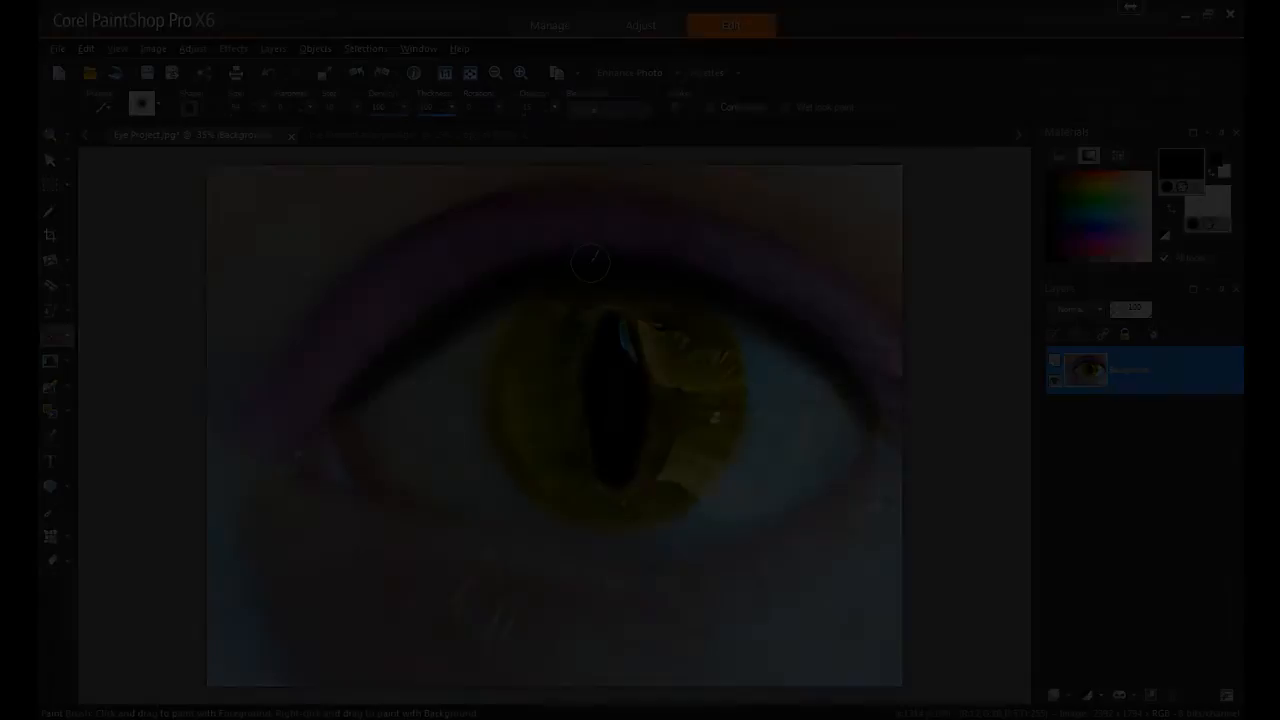